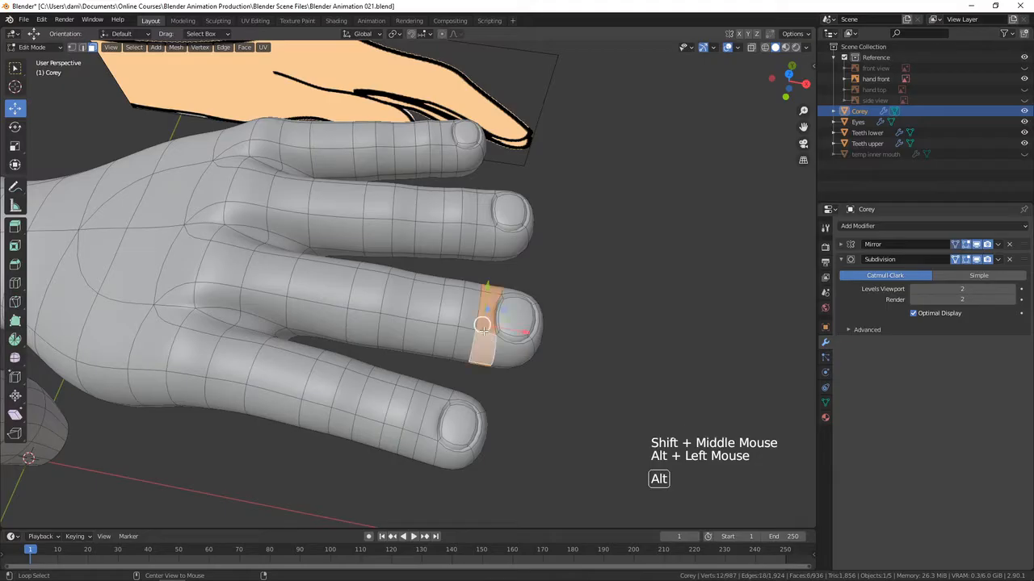
- Grow the face loop selection near the middle fingertip by three steps so it covers the fingertip and adjoining finger segments
middle_click_drag(520, 387, 528, 366)
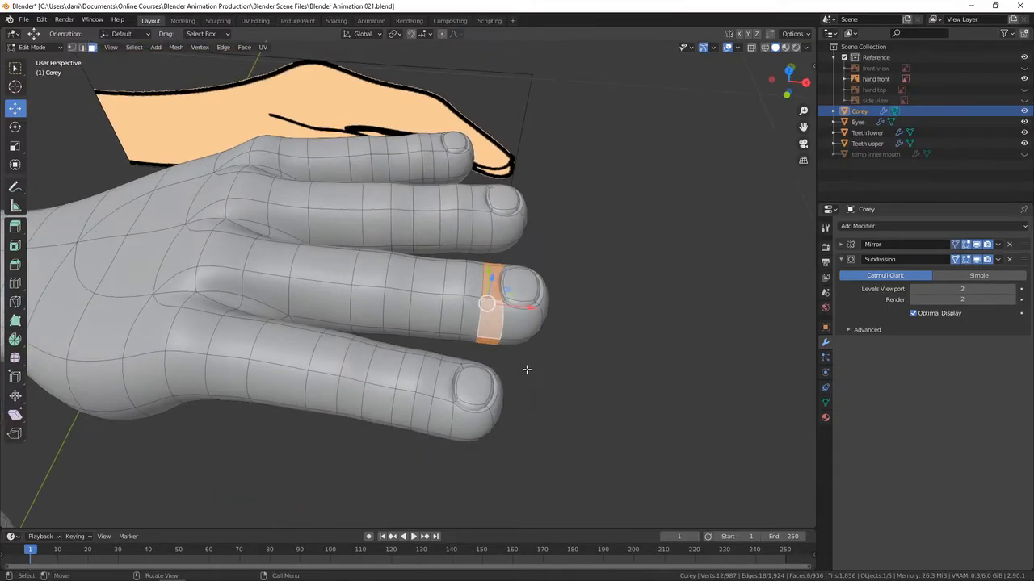
key("ctrl+KP_Add")
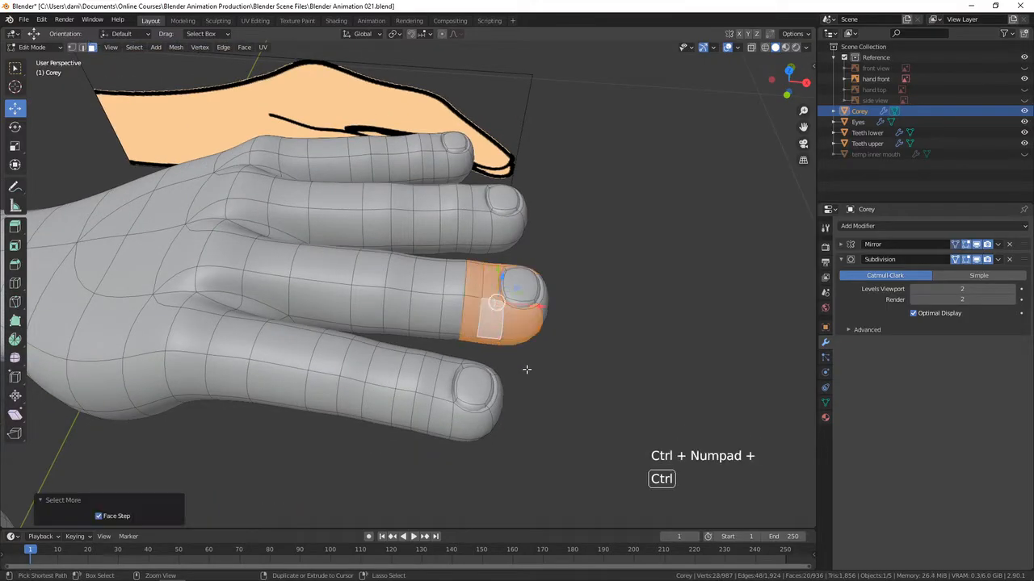
key("ctrl+KP_Add")
key("ctrl+KP_Add")
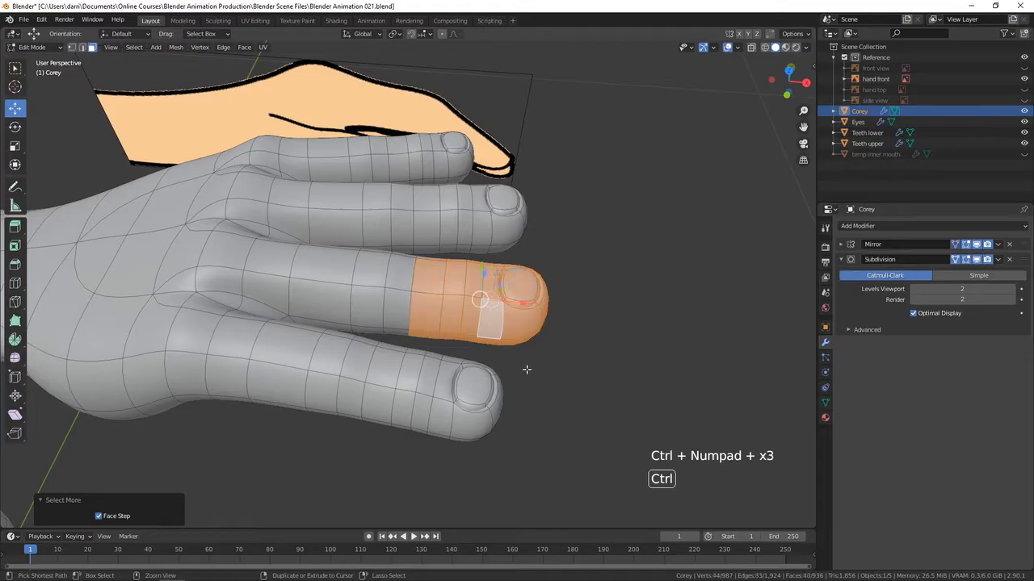
- Duplicate the selected fingertip faces and move the copy about 0.043 m along the Y axis, clear of the fingers
middle_click_drag(513, 377, 535, 376)
scroll(535, 377, "up", 2)
middle_click_drag(383, 297, 457, 340)
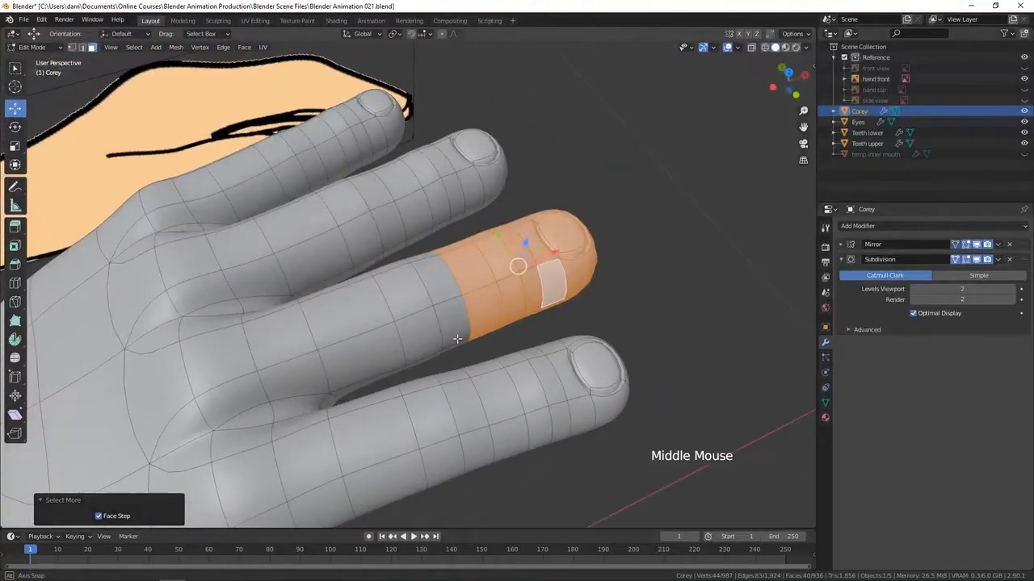
key("shift+d")
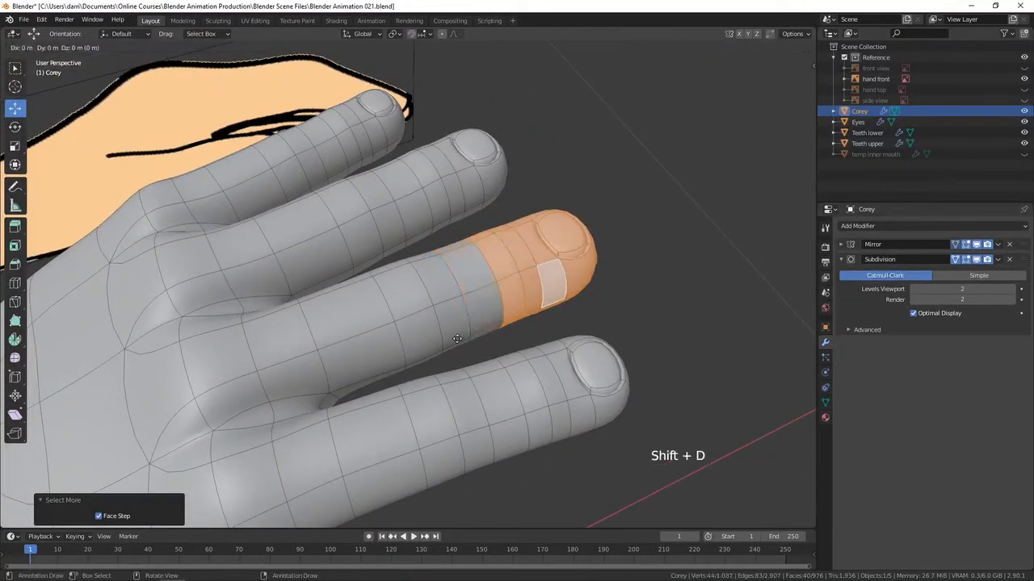
left_click(457, 339)
scroll(457, 340, "down", 2)
middle_click_drag(457, 339, 561, 366)
scroll(501, 365, "down", 2)
left_click_drag(519, 267, 581, 404)
middle_click_drag(580, 404, 528, 364, "shift")
scroll(578, 321, "up", 2)
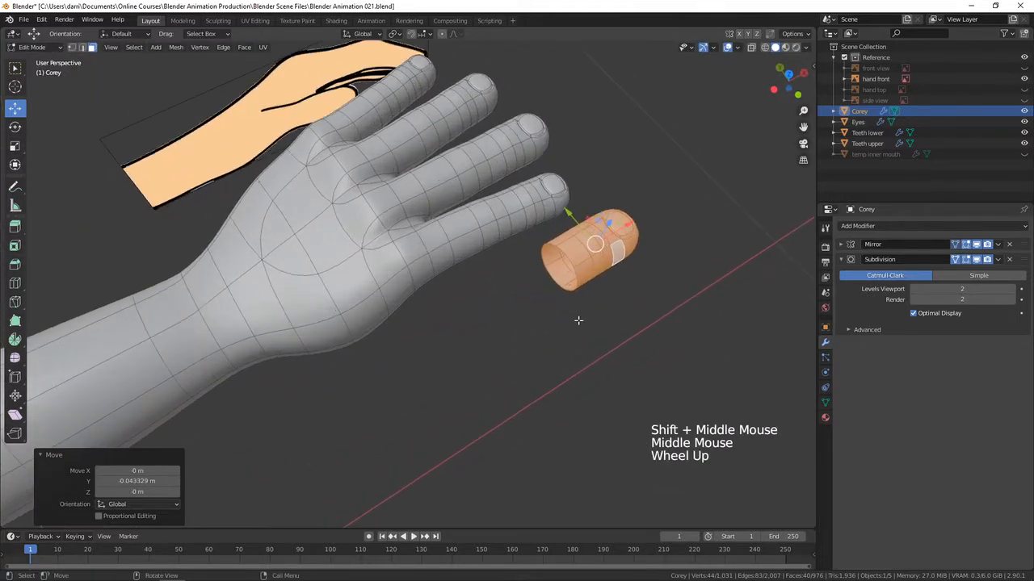
- Move the duplicated fingertip about -0.051 m along X beside the palm and rotate it about -36.9° around Z
left_click_drag(629, 225, 566, 323)
middle_click_drag(565, 323, 563, 301)
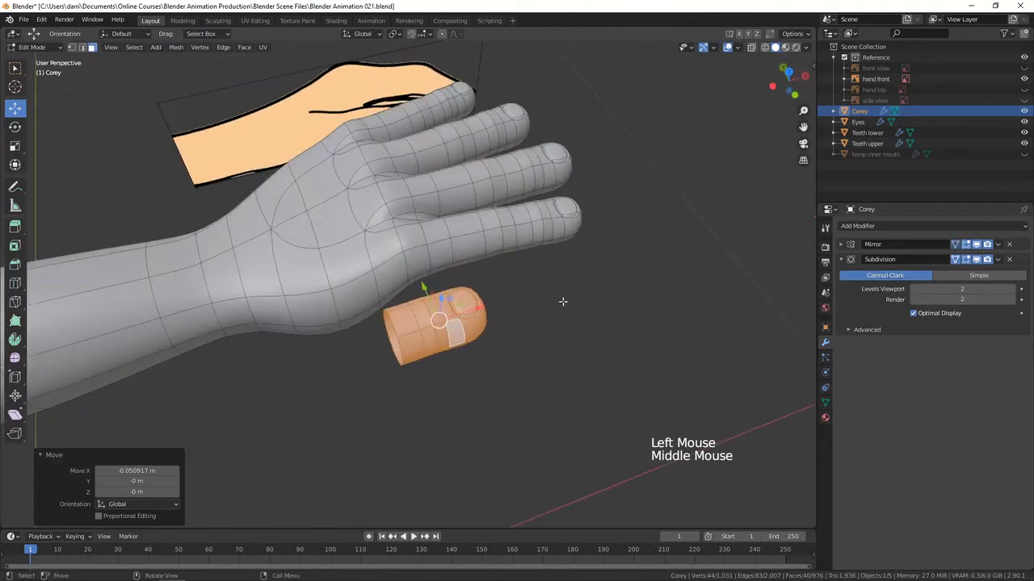
key("r")
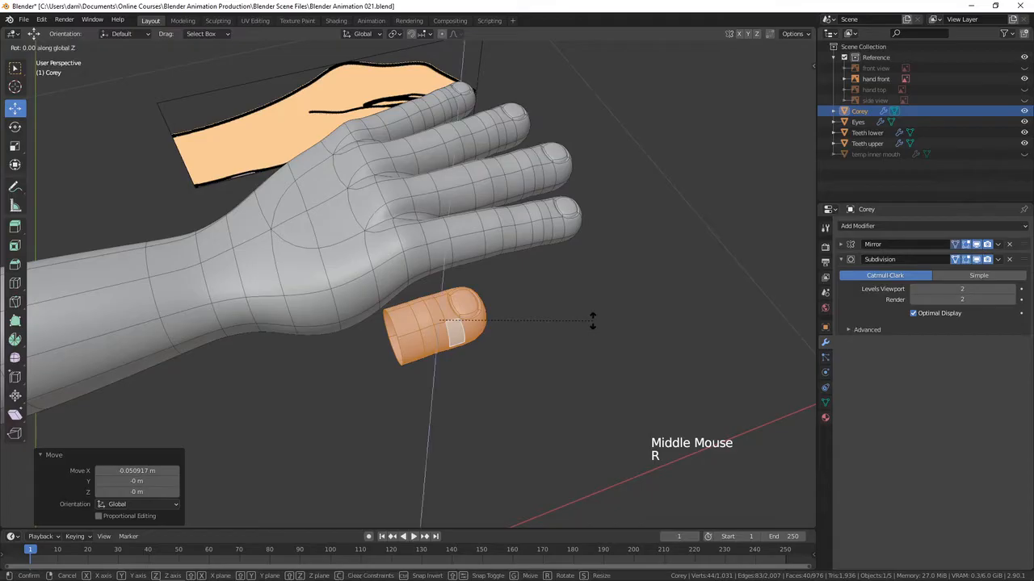
left_click(533, 373)
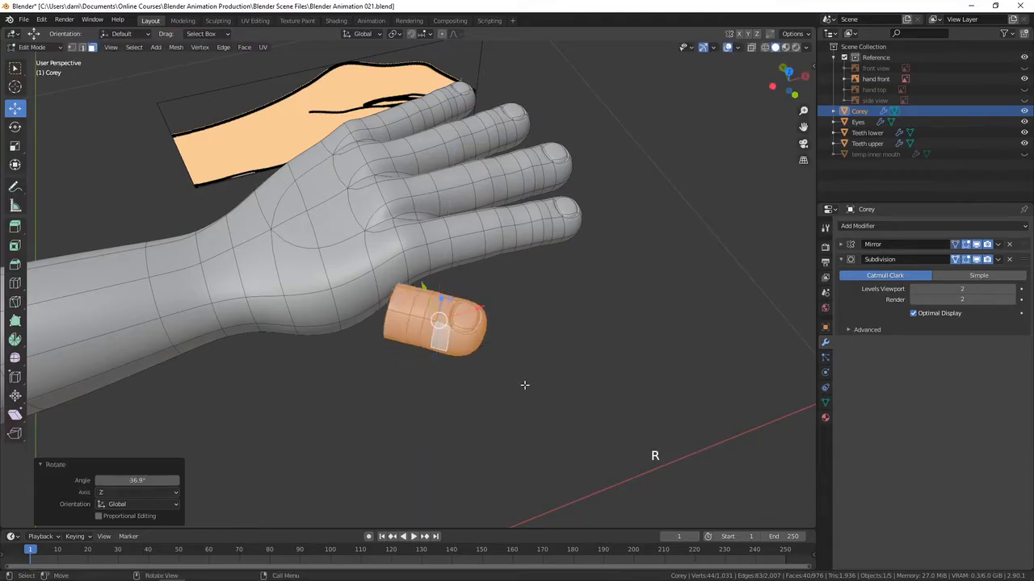
middle_click_drag(533, 373, 510, 332)
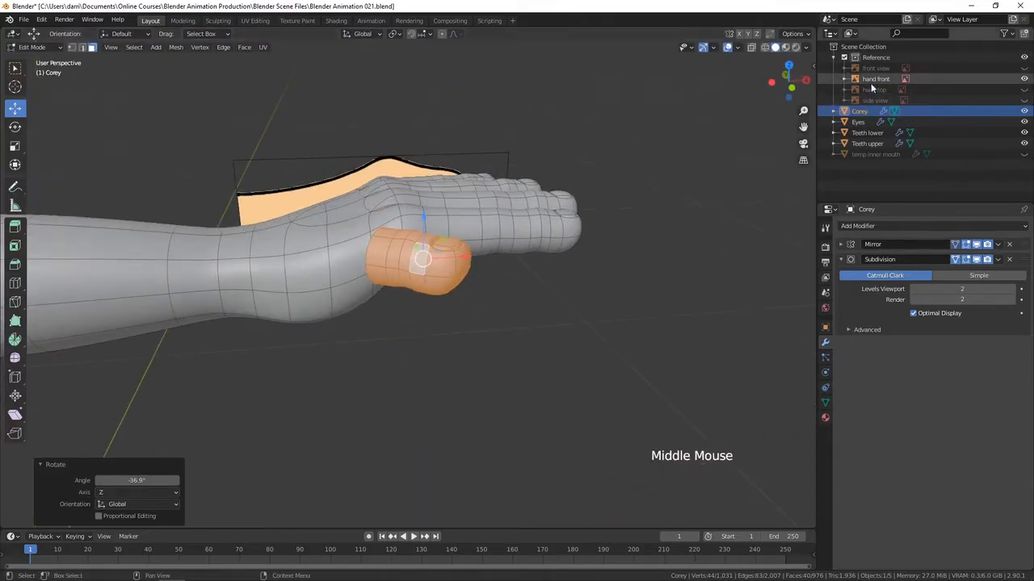
- Show the hand top reference image and lower the duplicated fingertip about 0.012 m along Z
left_click(1024, 90)
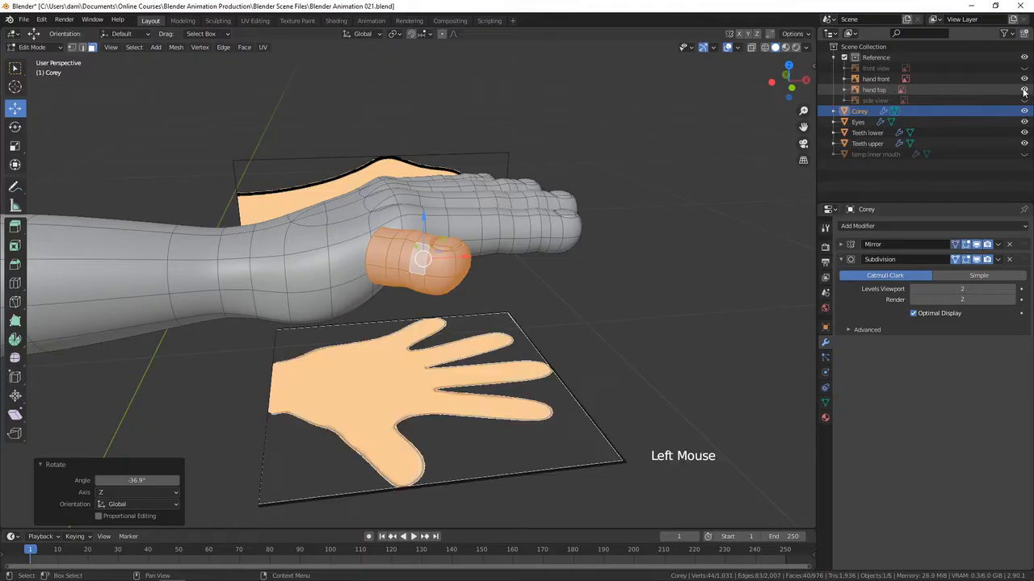
middle_click_drag(563, 261, 518, 288)
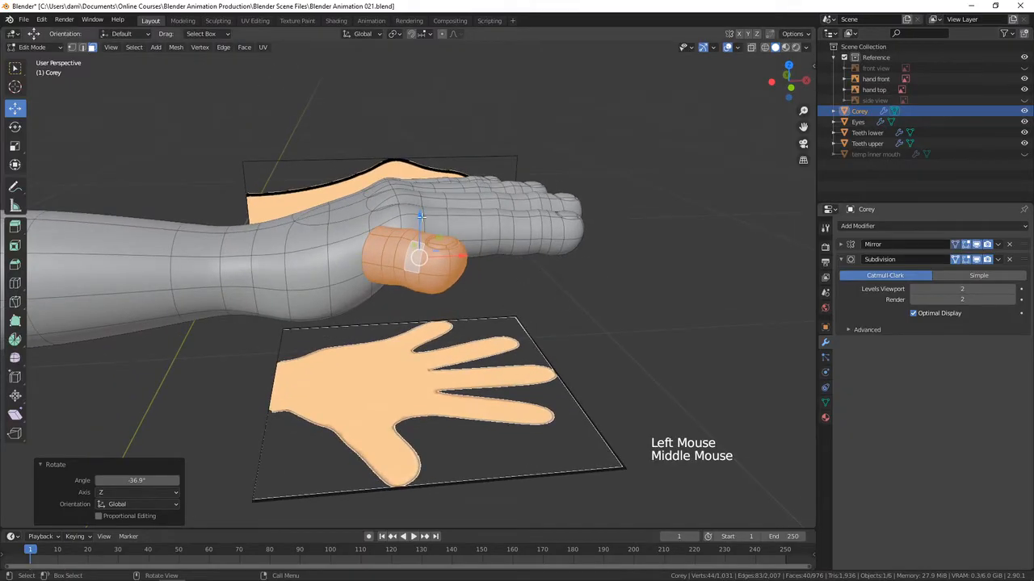
left_click_drag(421, 217, 420, 242)
middle_click_drag(420, 242, 464, 301)
scroll(449, 276, "up", 2)
scroll(460, 283, "up", 2)
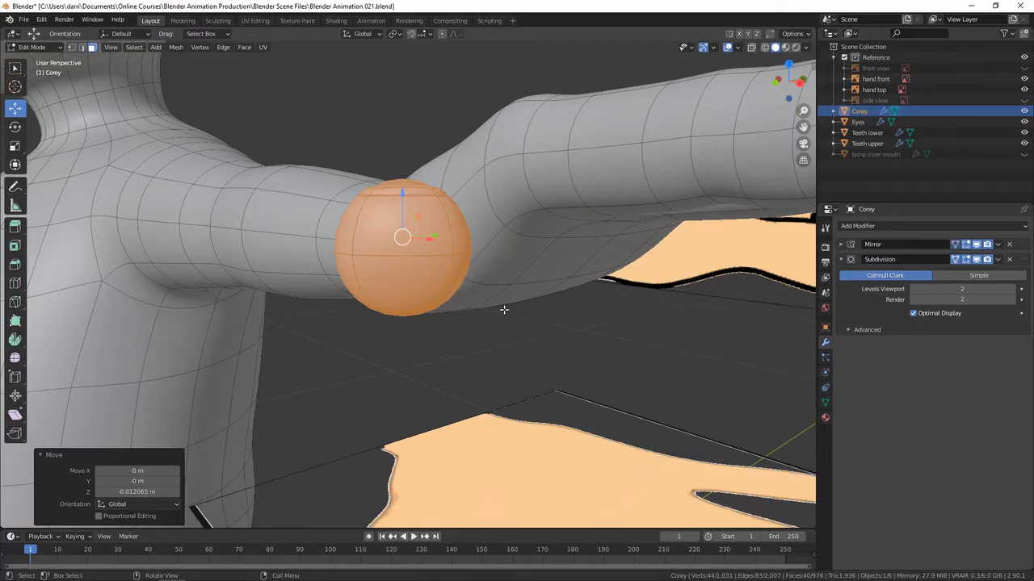
- Looking along the duplicated fingertip, roll it about 49.5° so the nail faces sideways
key("r")
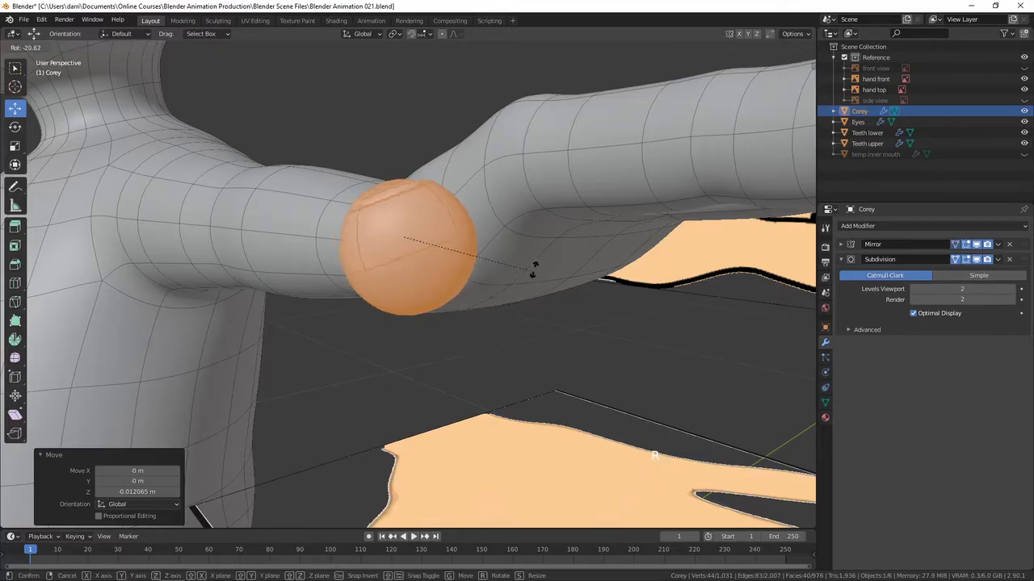
left_click(489, 292)
scroll(408, 345, "down", 3)
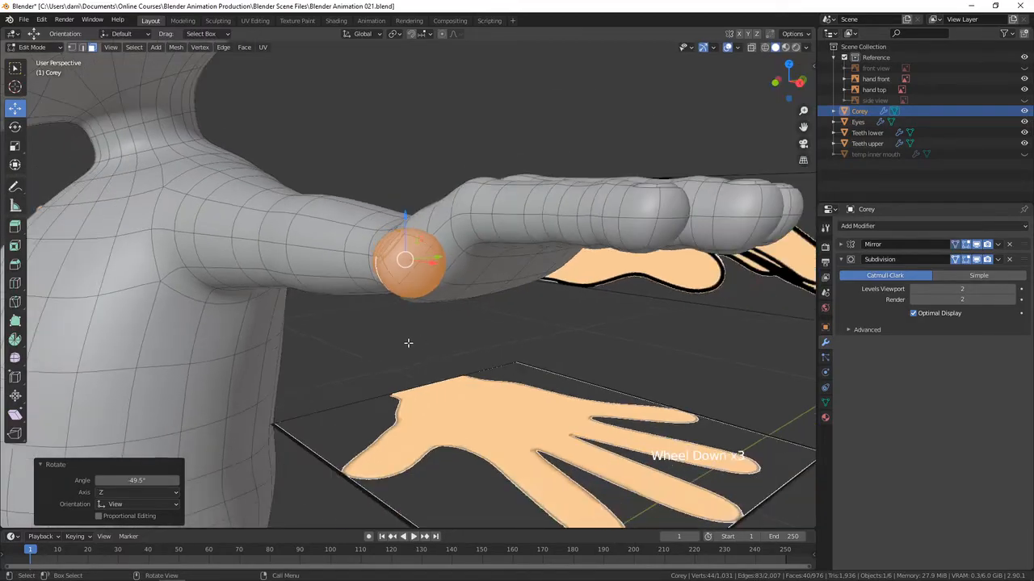
middle_click_drag(408, 346, 489, 341)
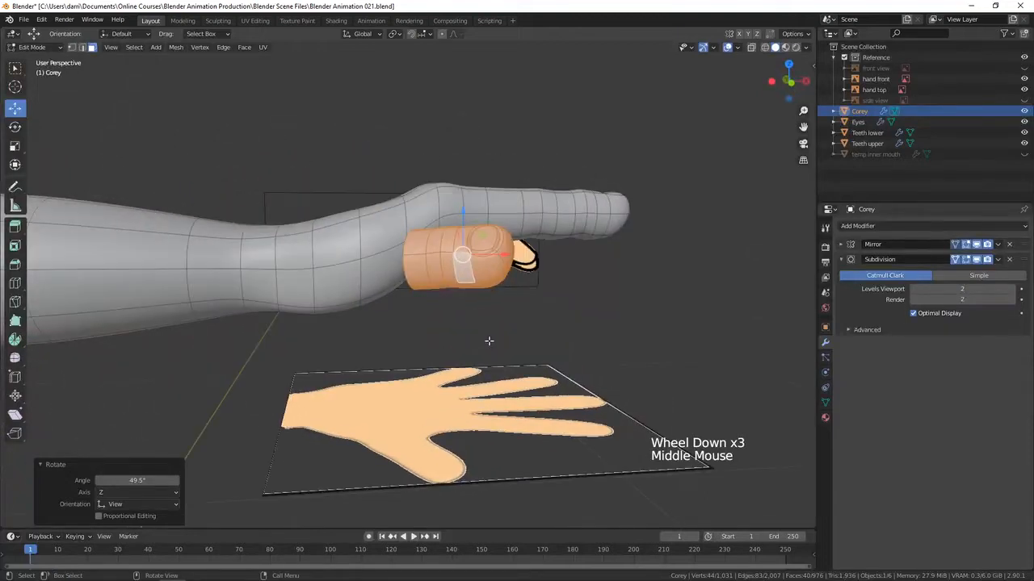
- In front view, move the thumb piece about 0.002 m in X and -0.005 m in Z toward the reference thumb
key("KP_1")
key("g")
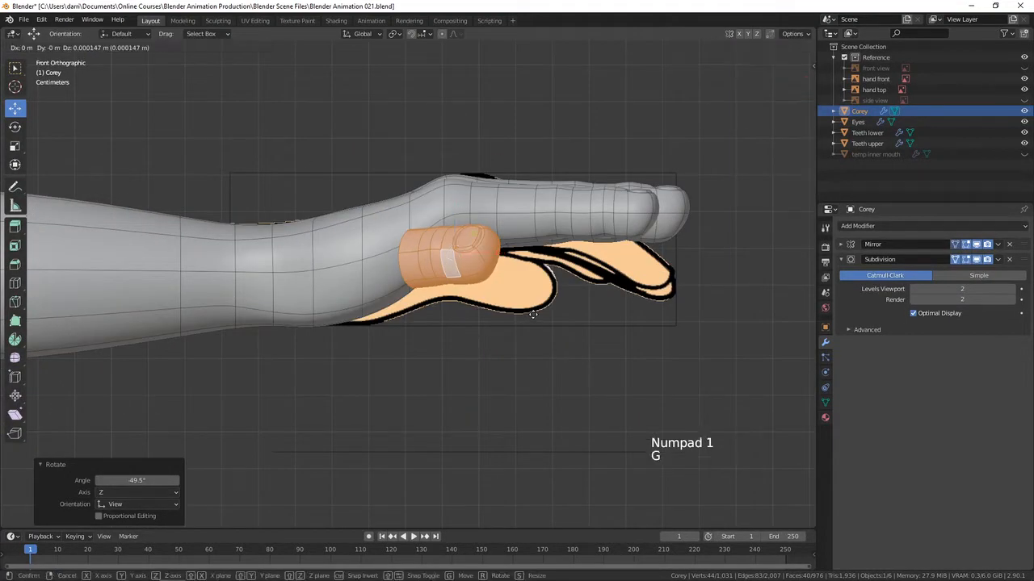
left_click(540, 329)
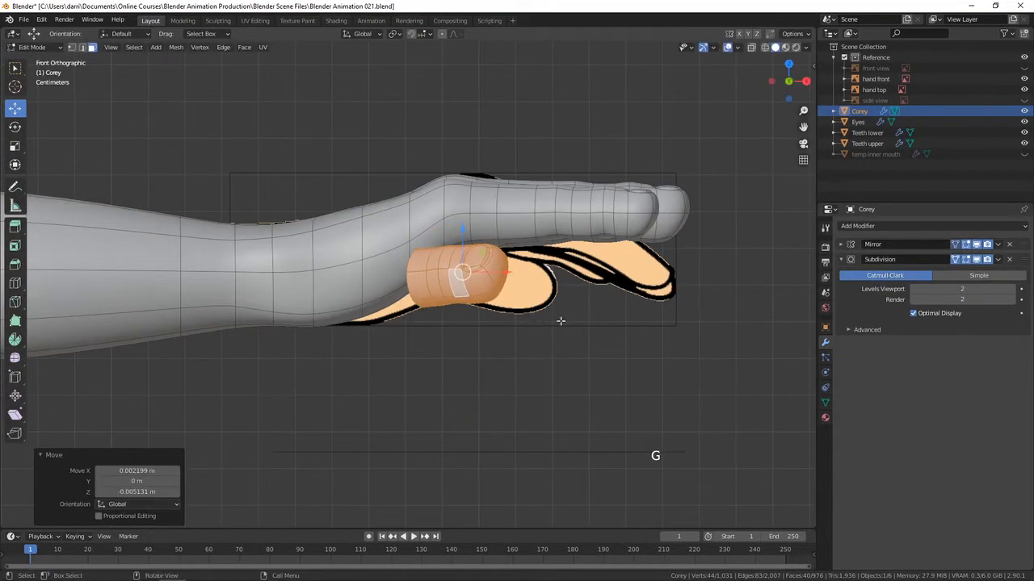
- Tilt the thumb piece about 16.9° in the view and move it about 0.008 m lower below the palm
middle_click_drag(508, 336, 568, 323)
key("r")
left_click(561, 351)
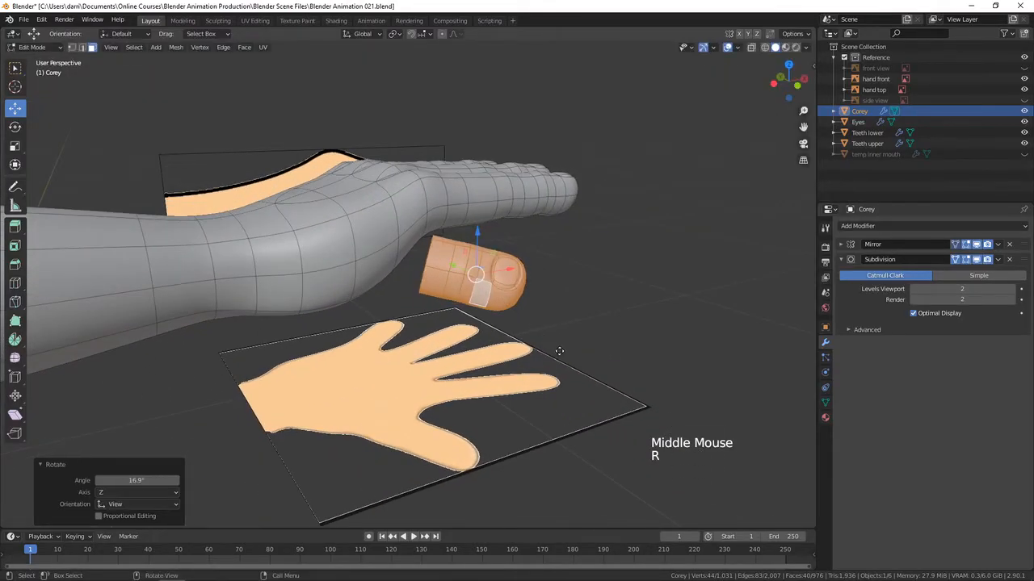
key("g")
left_click(560, 382)
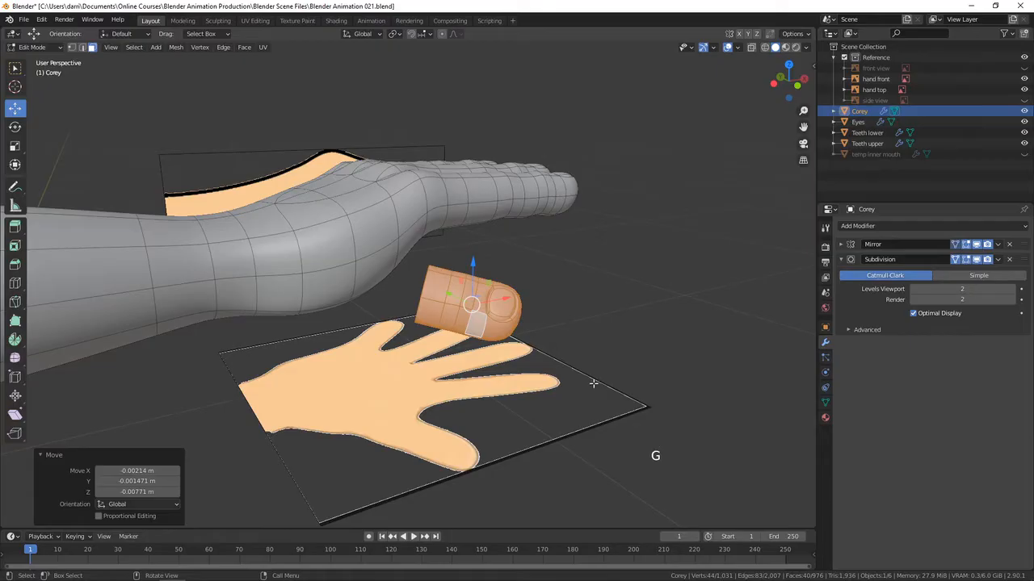
- Rotate the thumb piece further from the fingertip side and shift it about 0.004 m along Y away from the palm
middle_click_drag(594, 384, 432, 356)
key("r")
left_click(576, 390)
left_click_drag(423, 319, 396, 324)
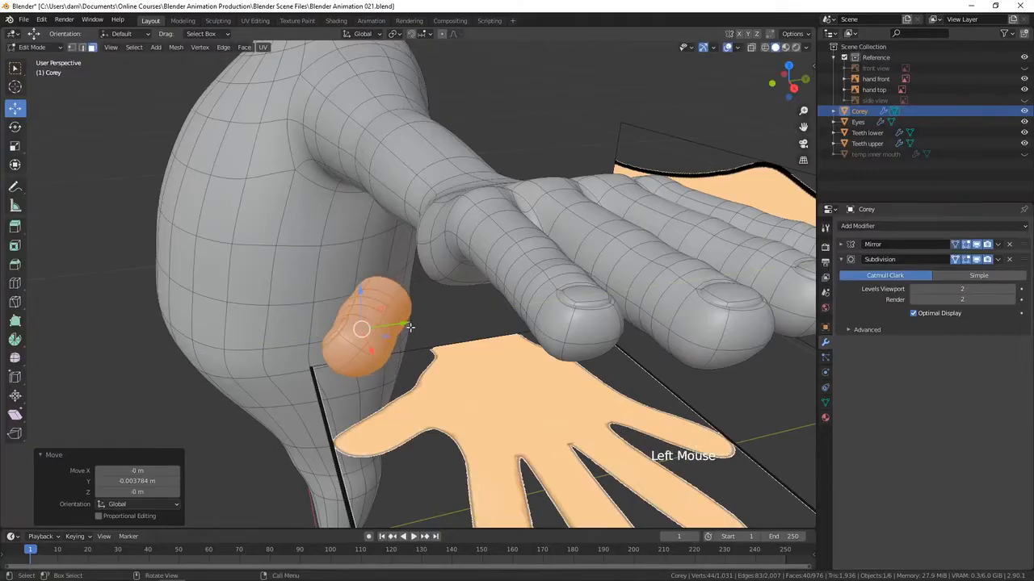
middle_click_drag(396, 324, 364, 342)
- Clear the selection and select a two-by-two block of faces on the side of the palm as the thumb's attachment area
key("alt+a")
scroll(466, 336, "up", 3)
left_click(359, 355)
left_click(343, 278, "shift")
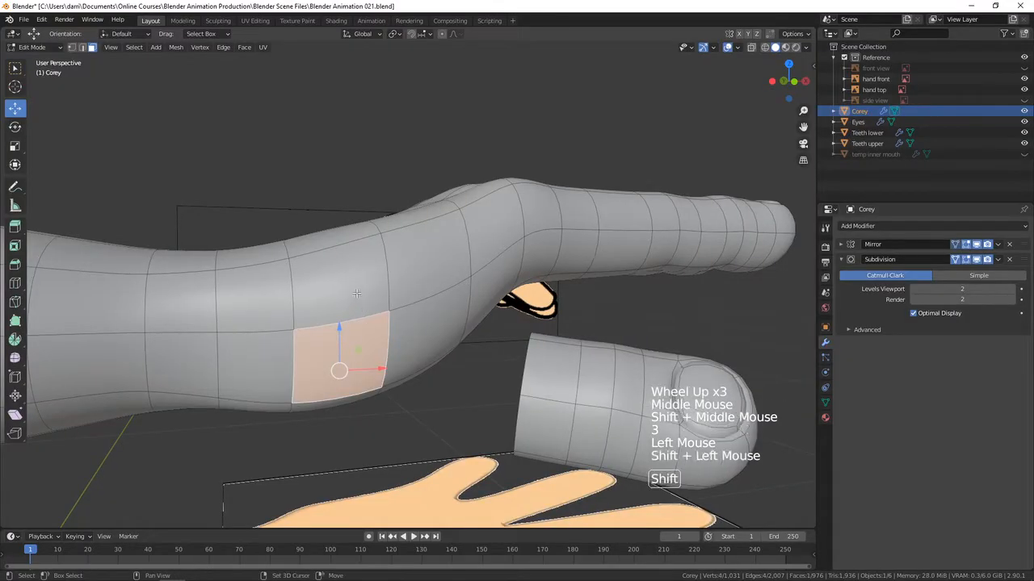
left_click(424, 258, "shift")
left_click(427, 338, "shift")
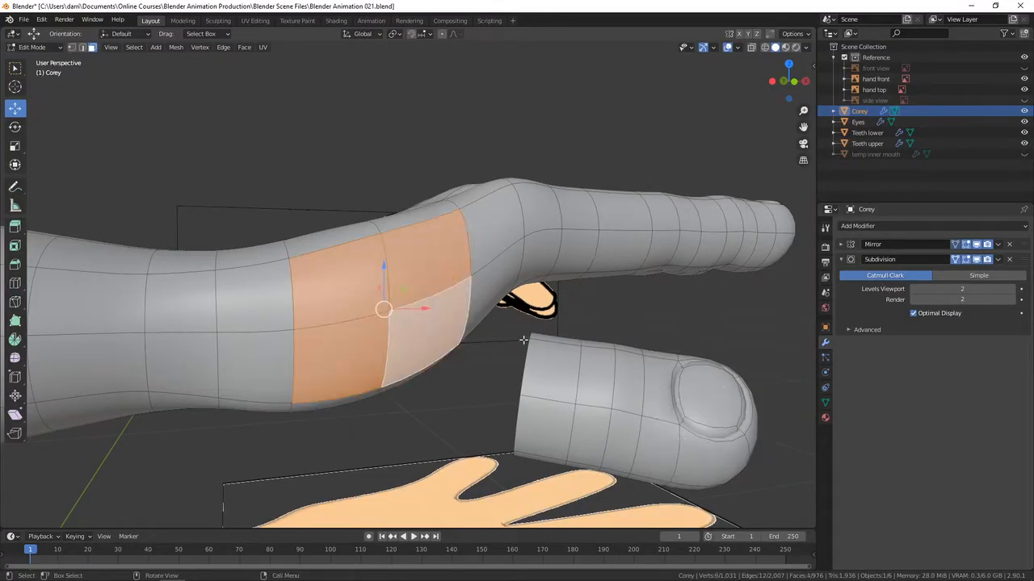
middle_click_drag(523, 340, 572, 361)
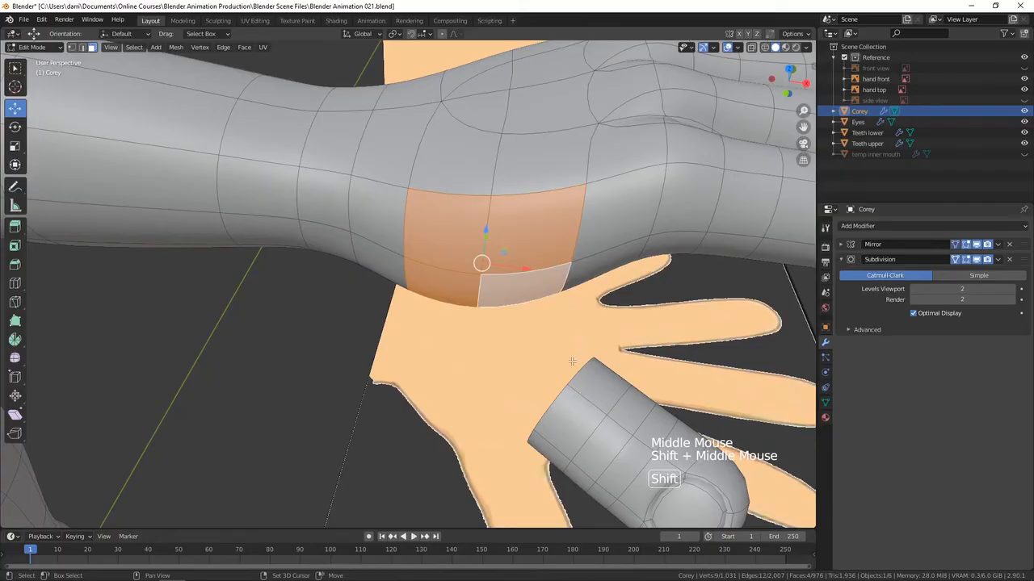
- Select the two-by-two block of side faces one column closer to the wrist as an alternative thumb attachment area
left_click(378, 211)
left_click(384, 267, "shift")
left_click(444, 286, "shift")
left_click(448, 230, "shift")
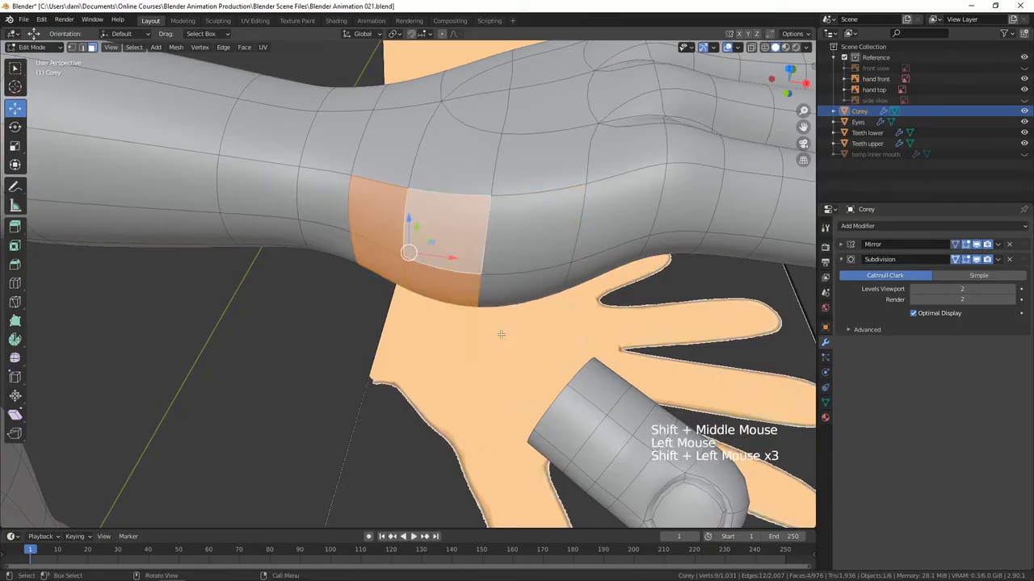
middle_click_drag(500, 333, 530, 309)
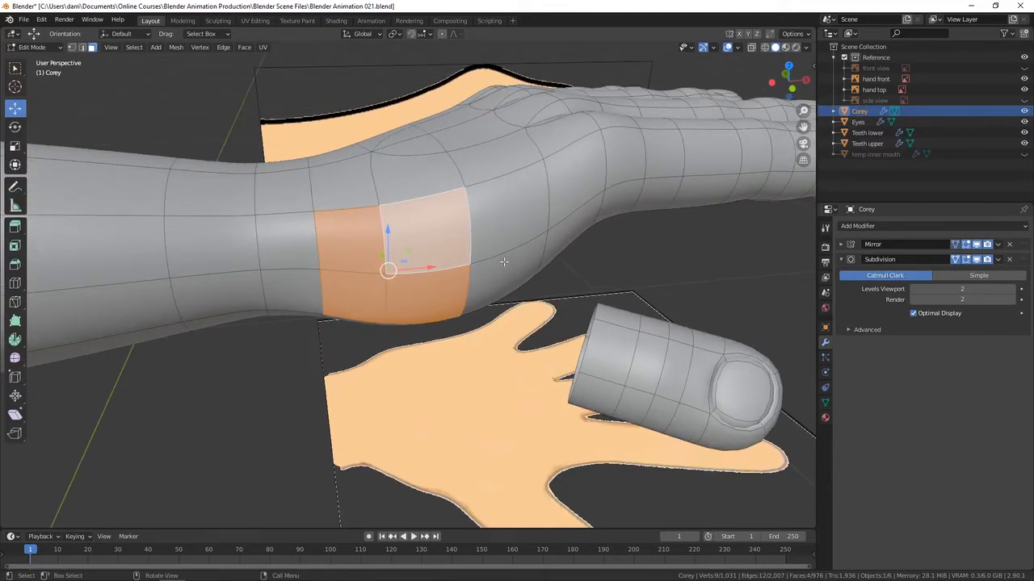
middle_click_drag(526, 273, 508, 263)
- Reselect the two-by-two block of palm side faces one column nearer the fingers and compare it with the thumb's opening
left_click(428, 224)
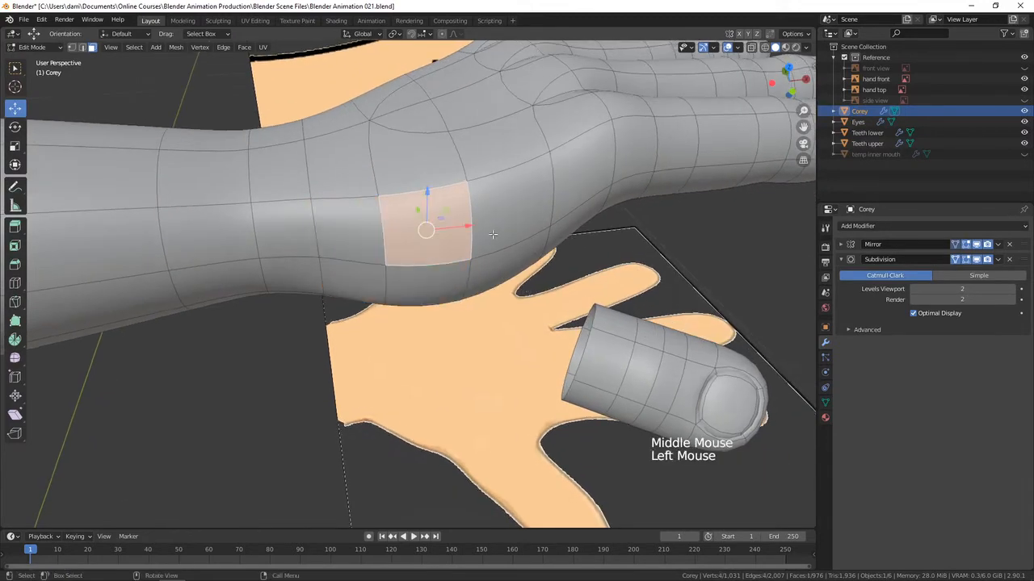
left_click(496, 256, "shift")
left_click(478, 273, "shift")
left_click(451, 281, "shift")
middle_click_drag(572, 358, 533, 317, "shift")
scroll(533, 317, "up", 2, "shift")
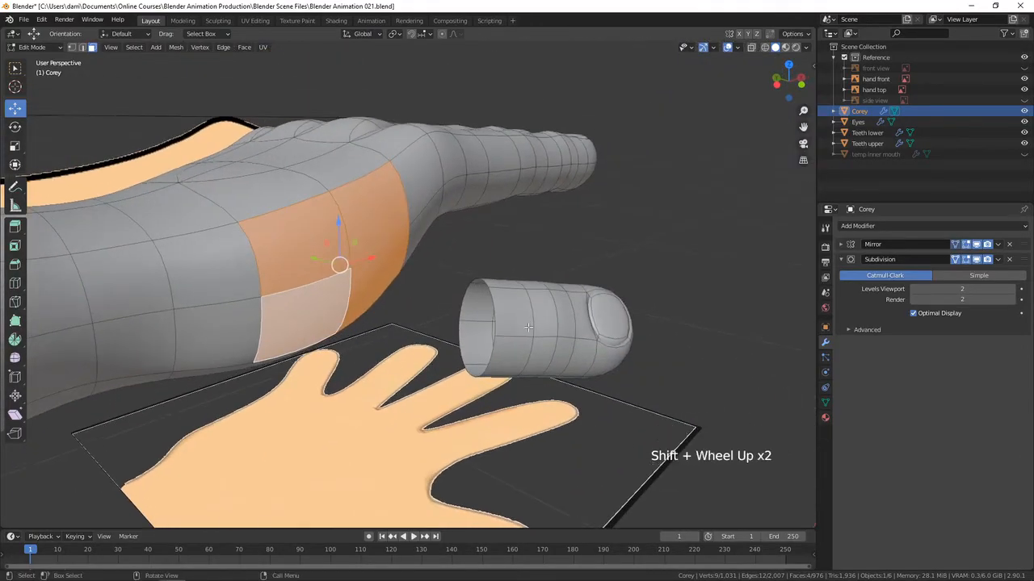
- Select the open edge loop at the base of the thumb piece in edge mode and check its edge count
key("2")
left_click(494, 316, "alt")
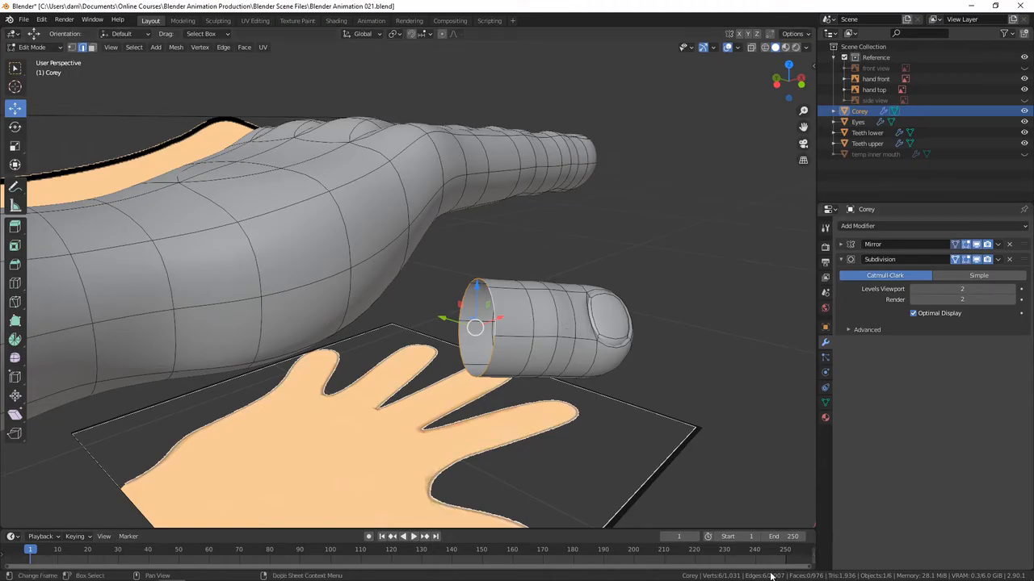
middle_click_drag(570, 314, 562, 338)
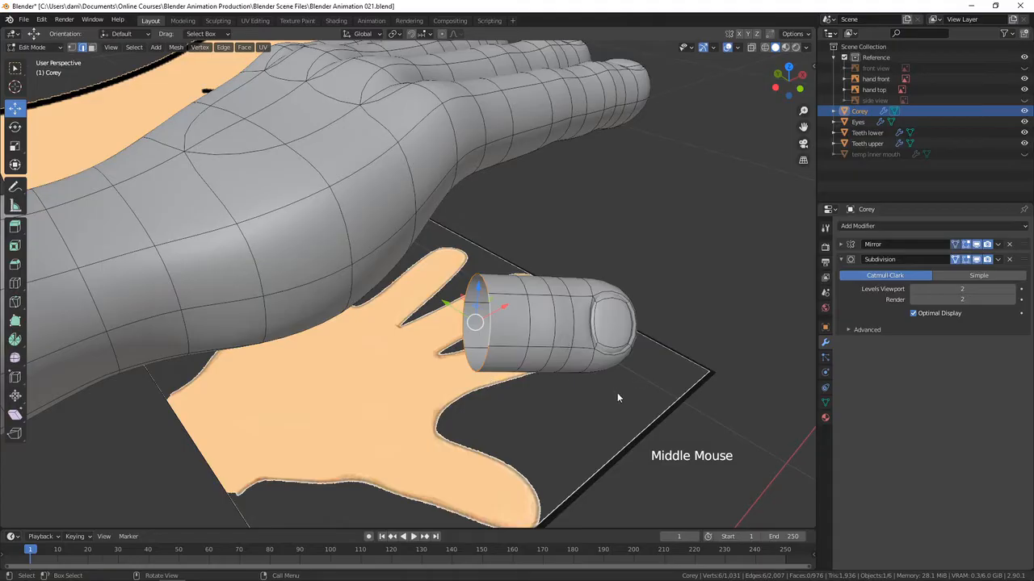
middle_click_drag(617, 392, 575, 299)
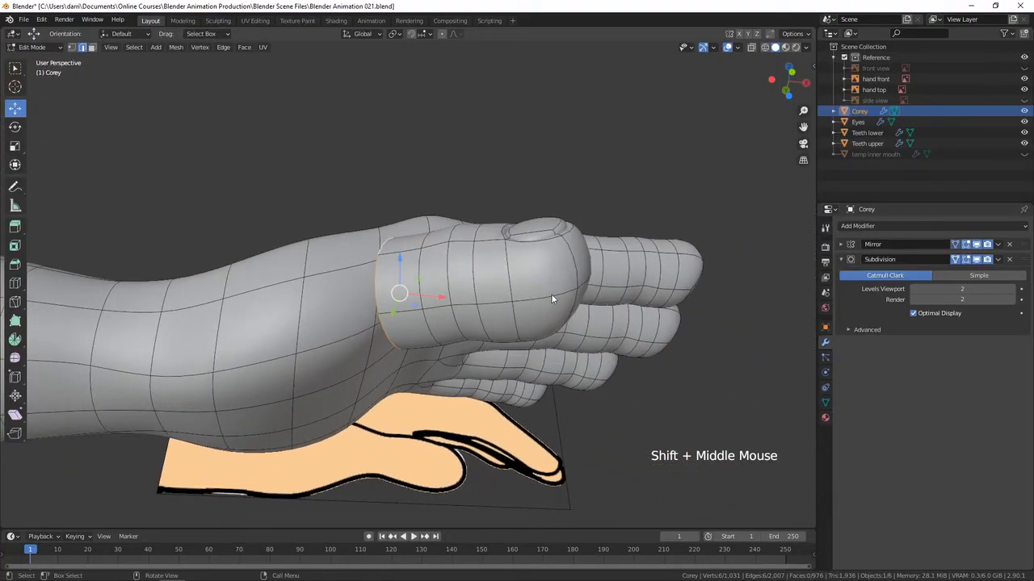
- Bevel the lengthwise edge loop running around the thumb piece with a width of about 0.105 m and one segment
left_click(551, 295, "alt")
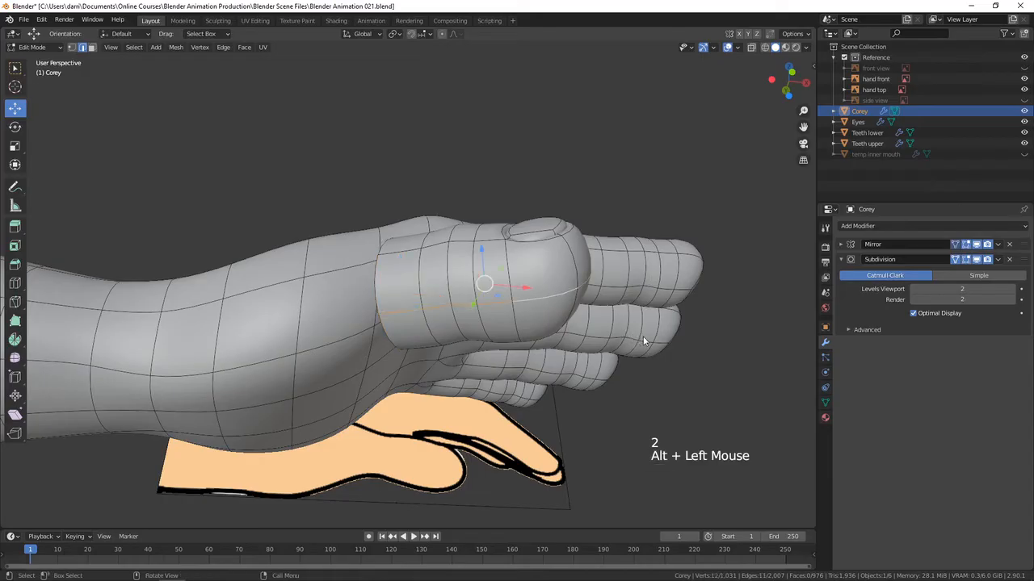
middle_click_drag(551, 296, 570, 354)
scroll(564, 362, "up", 2)
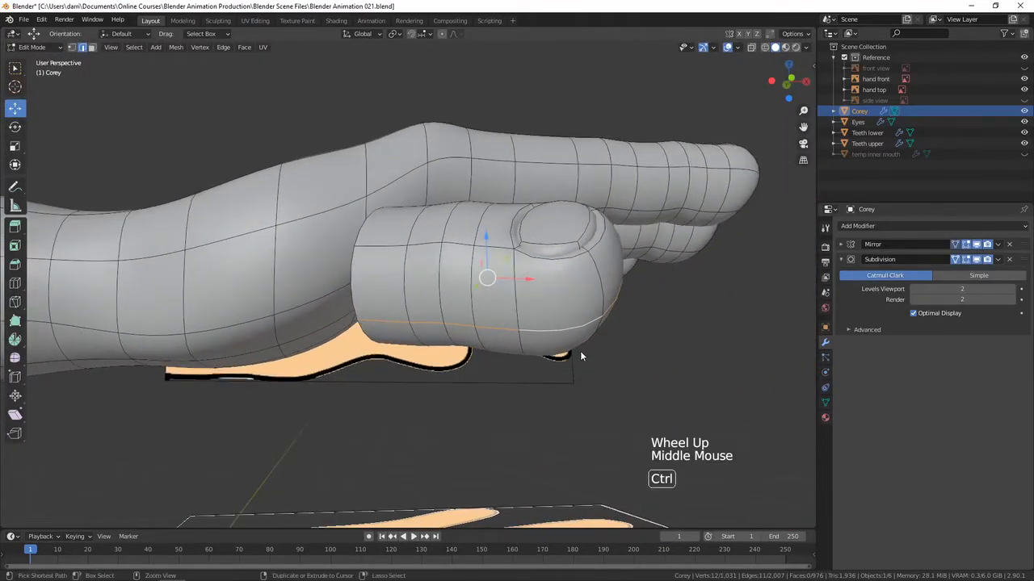
key("ctrl+b")
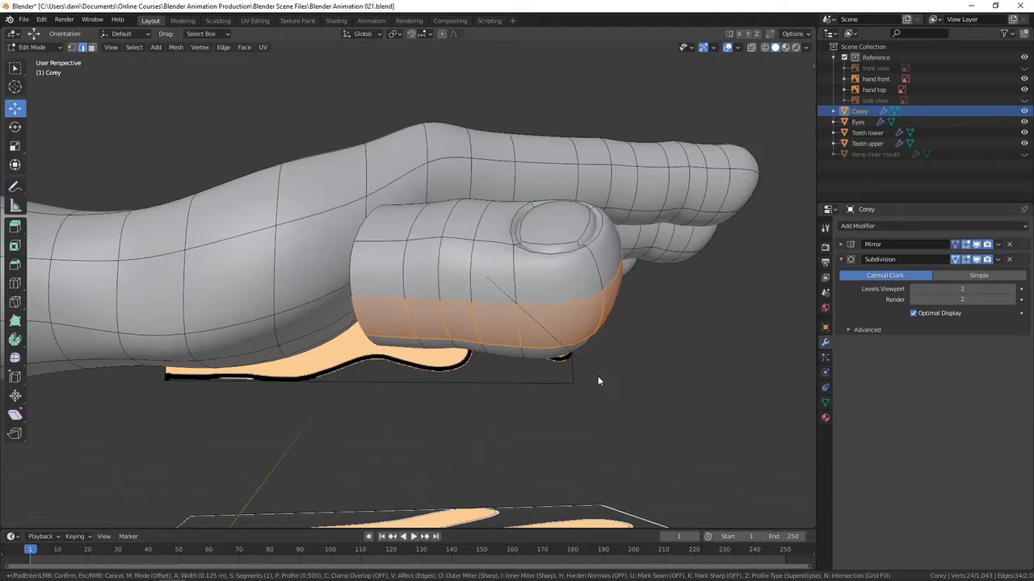
left_click(594, 374)
middle_click_drag(633, 385, 602, 415)
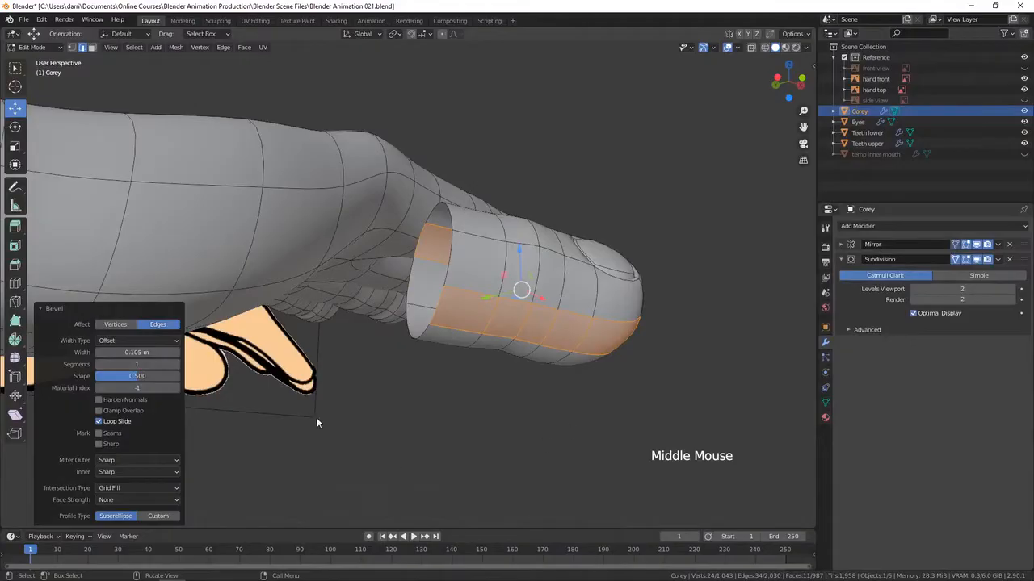
- Try a different segment count for the thumb bevel, set it back to 1, and clear the selection
left_click(177, 365)
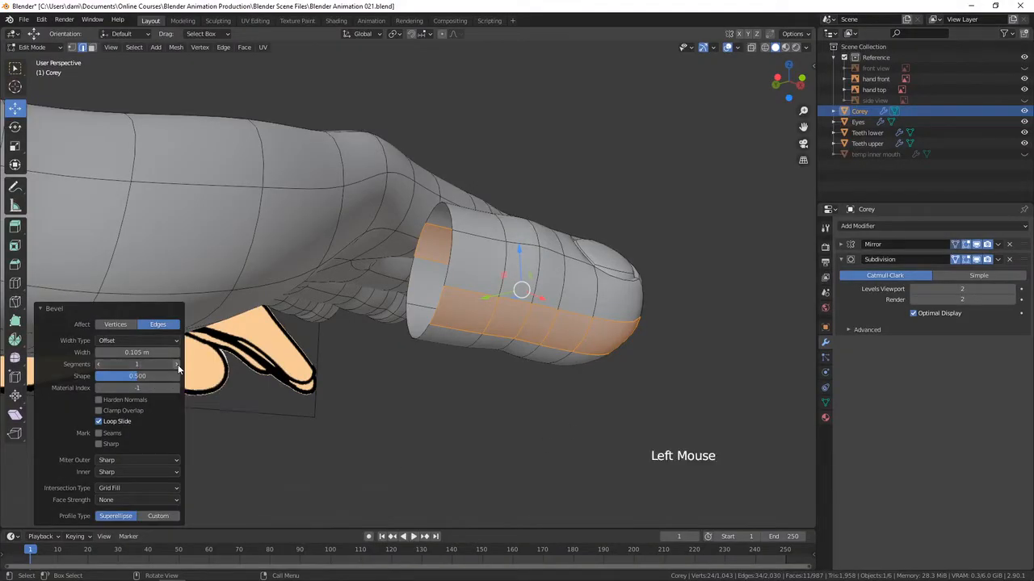
left_click(98, 365)
middle_click_drag(610, 421, 592, 432)
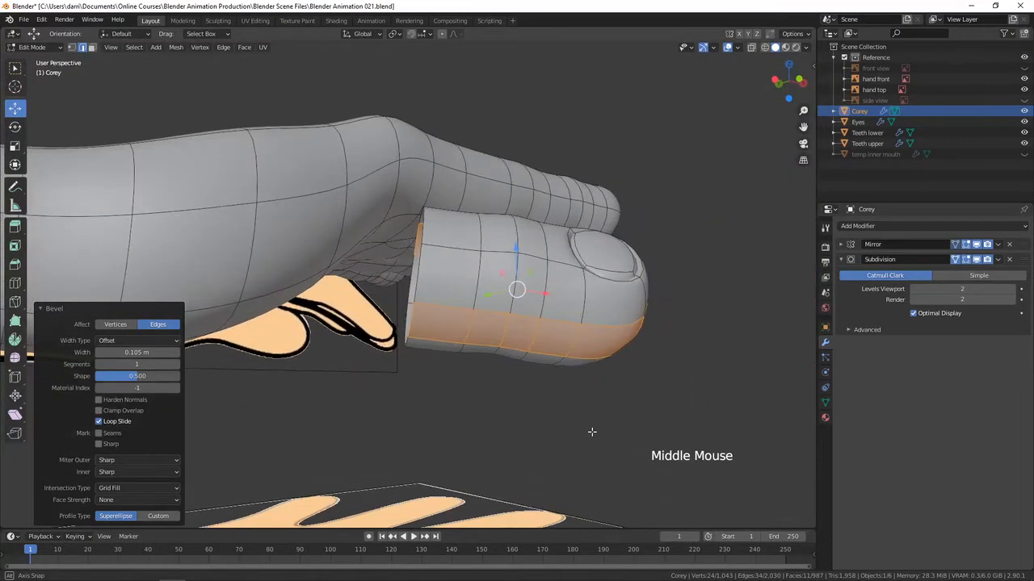
scroll(518, 410, "down", 2)
middle_click_drag(517, 410, 470, 359, "shift")
key("alt+a")
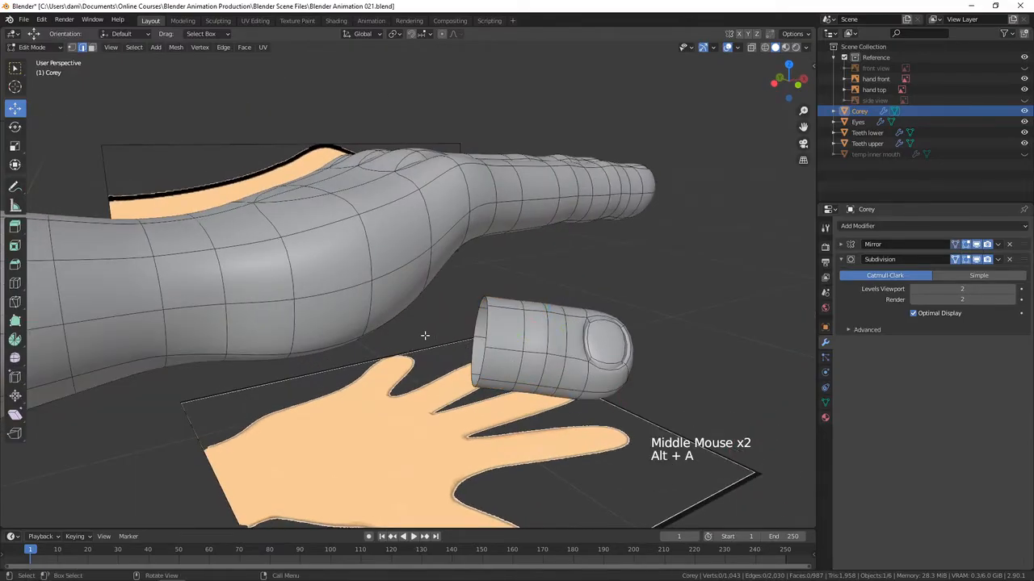
- Delete the two-by-two block of faces on the side of the palm to open a hole for the thumb
key("3")
left_click(343, 272)
left_click(395, 234, "shift")
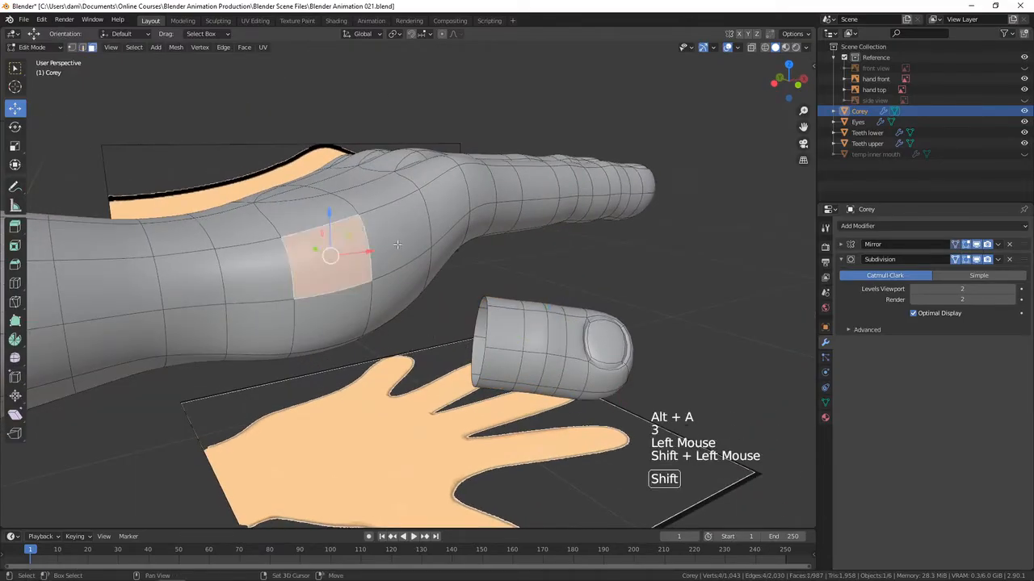
left_click(396, 291, "shift")
left_click(331, 323, "shift")
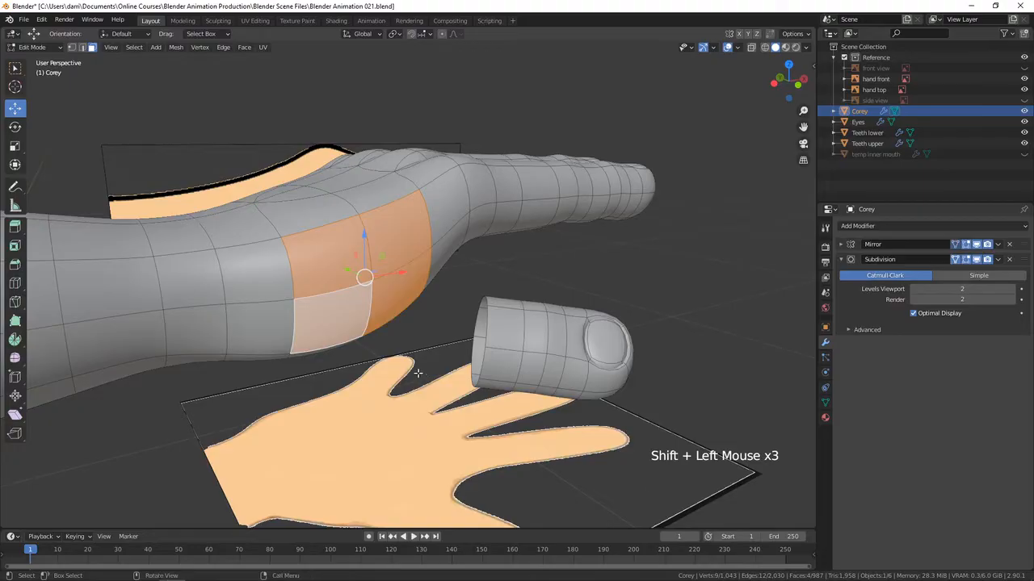
key("x")
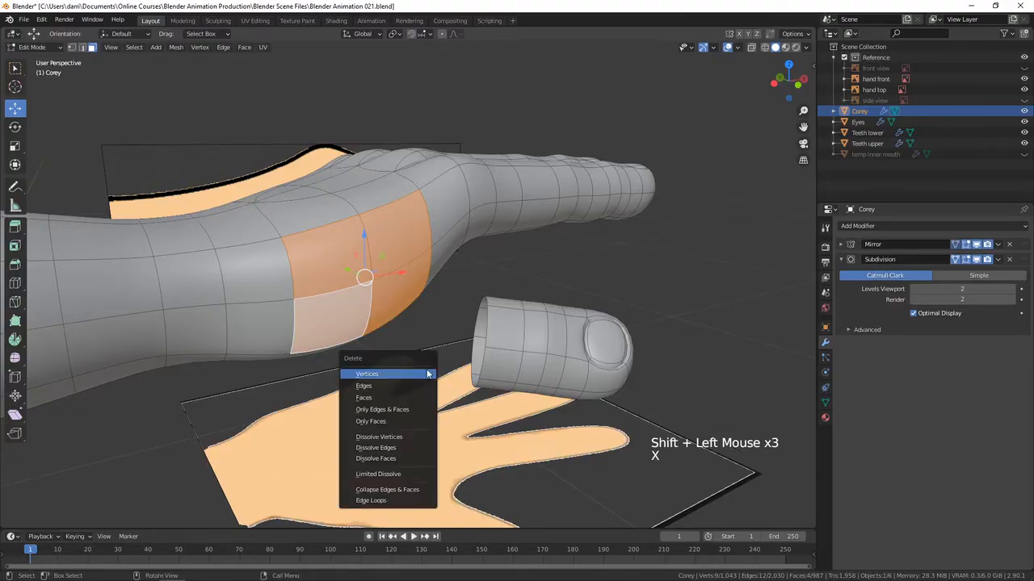
left_click(376, 397)
- Bridge the thumb piece's open edge loop to the edge loop around the palm hole
middle_click_drag(444, 377, 397, 434)
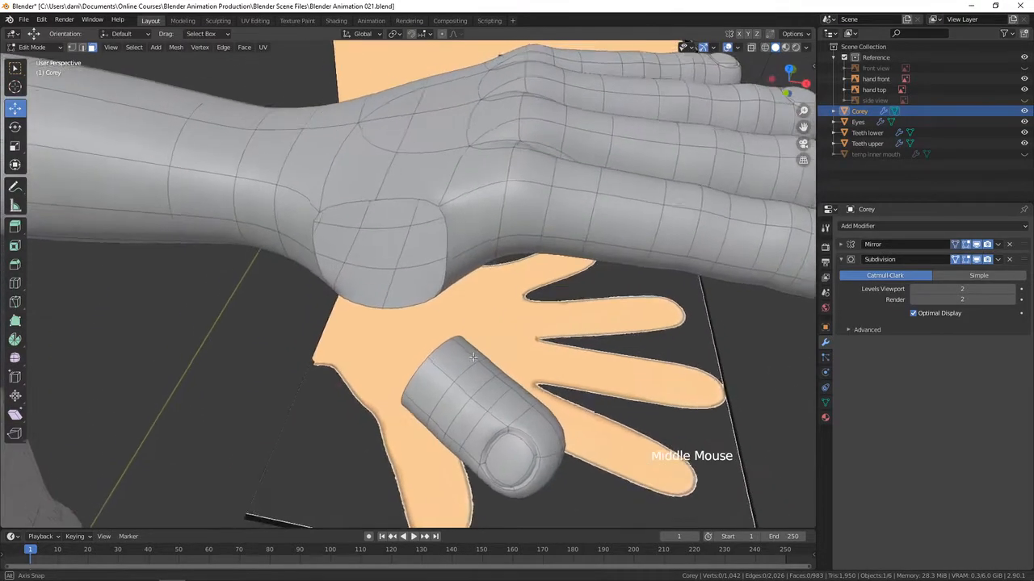
mouse_move(489, 331)
middle_mouse_down("shift")
mouse_move(462, 334)
mouse_move(478, 319)
middle_mouse_up("shift")
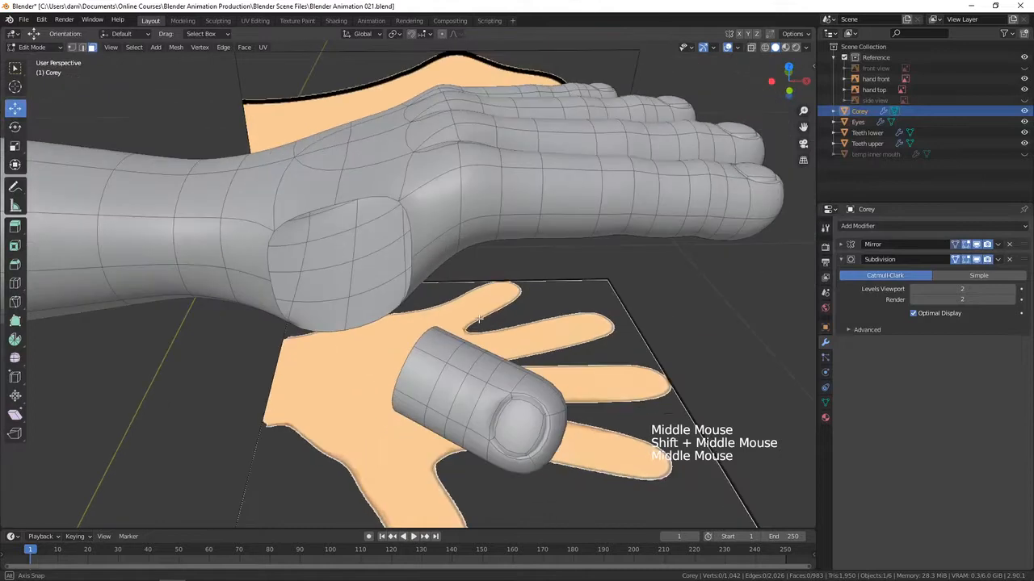
key("2")
left_click(422, 337, "alt")
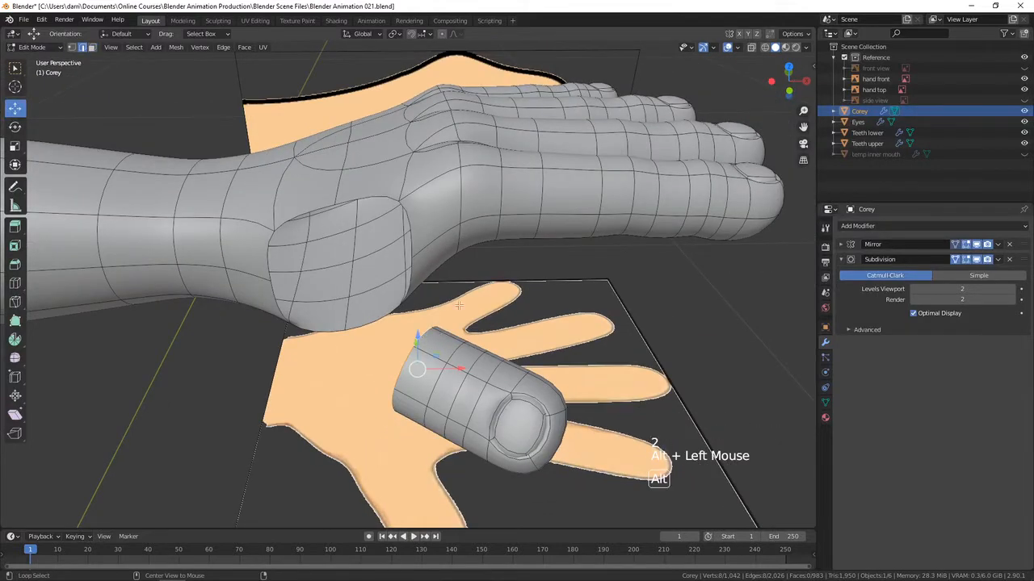
left_click(310, 210, "alt+shift")
middle_click_drag(323, 218, 523, 329)
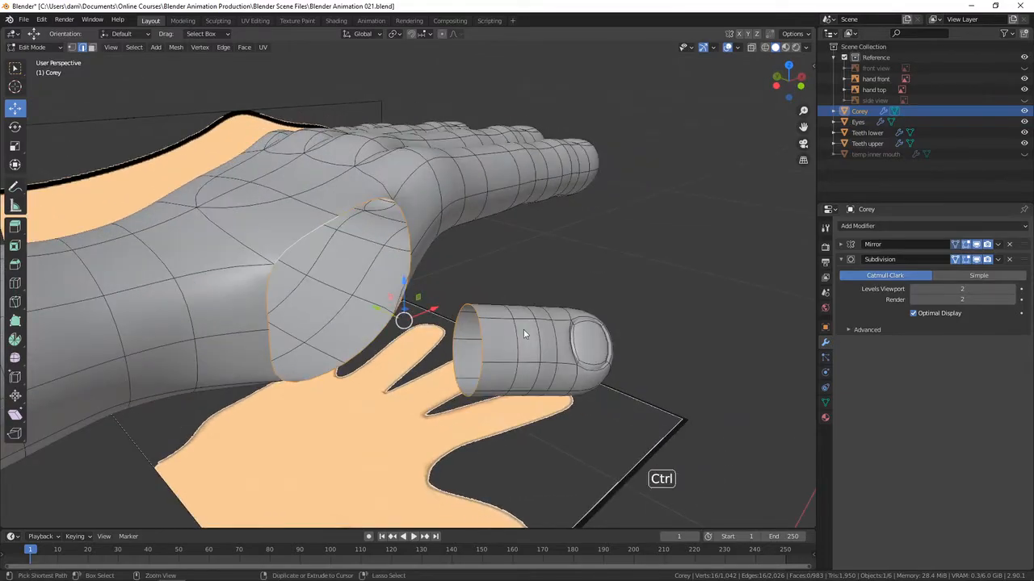
key("ctrl+e")
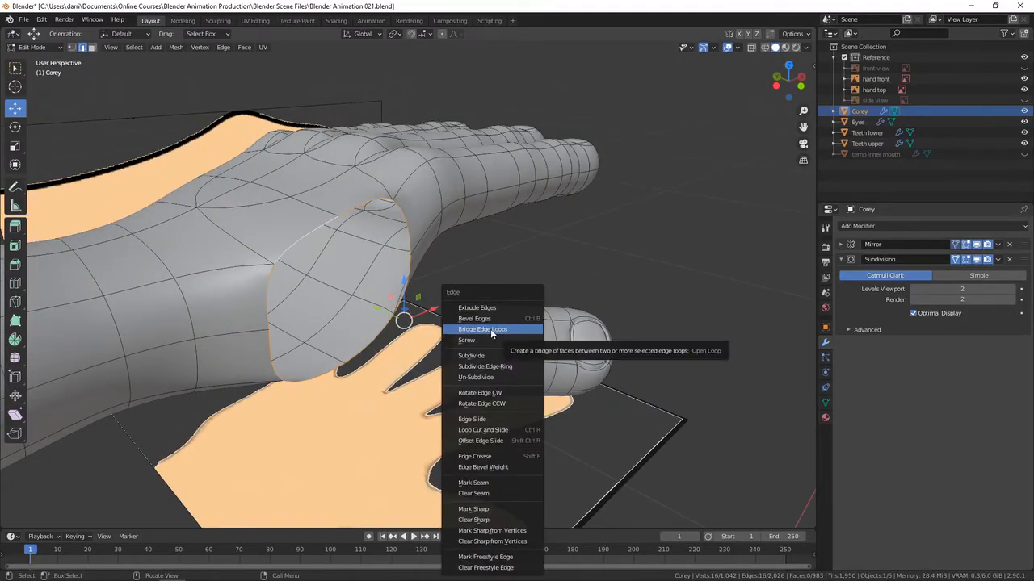
left_click(490, 329)
- Add one centred loop cut around the bridged section between the palm and thumb
middle_click_drag(570, 313, 476, 307)
scroll(480, 360, "down", 2)
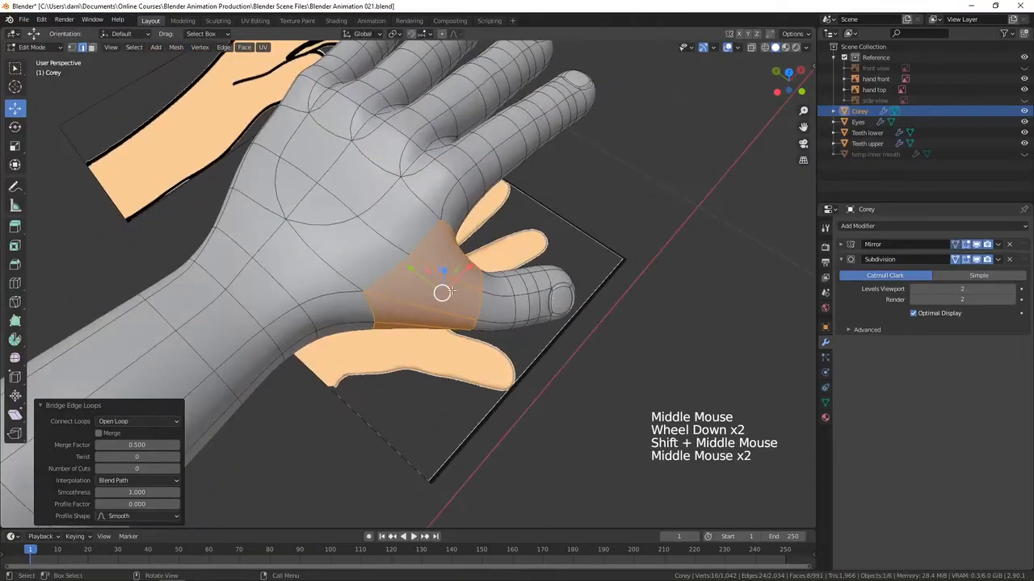
key("ctrl")
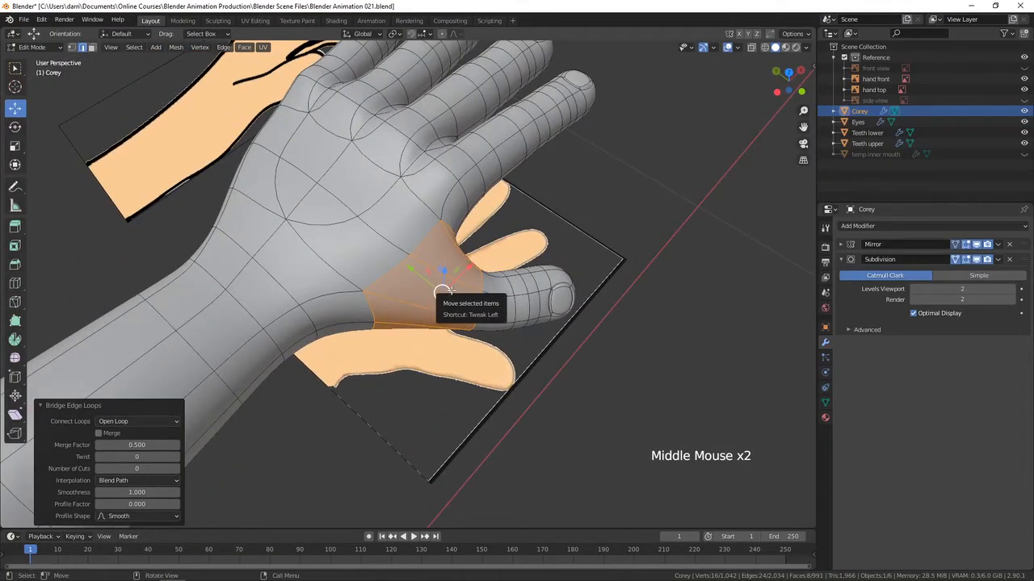
key("ctrl+r")
left_click(443, 292)
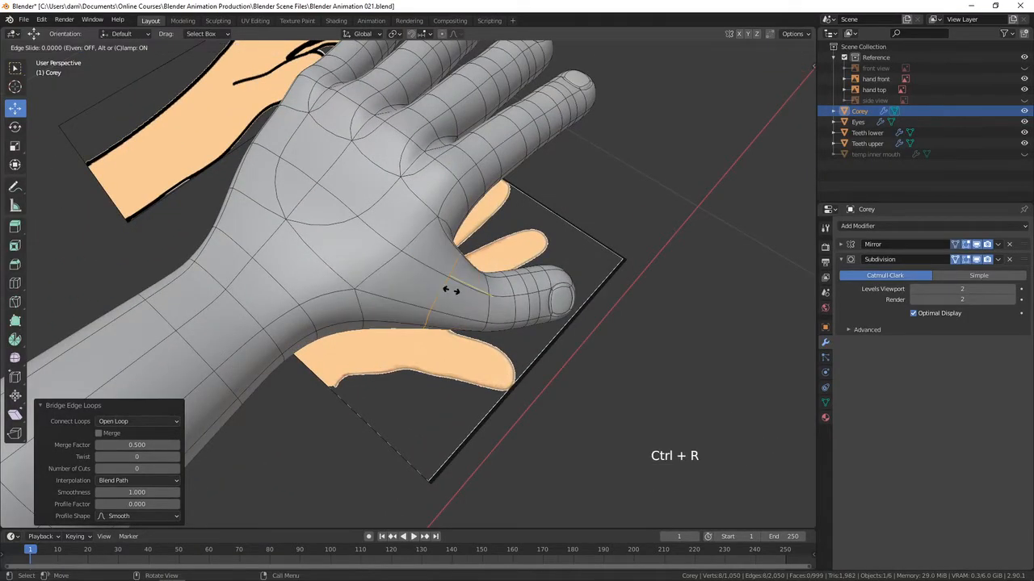
right_click(442, 292)
- Adjust the vertices on the palm side of the thumb base in vertex mode to smooth the bridged section
middle_click_drag(525, 321, 355, 244)
scroll(452, 306, "up", 3)
middle_click_drag(517, 349, 441, 335, "shift")
middle_click_drag(441, 334, 503, 315)
key("1")
left_click(503, 315)
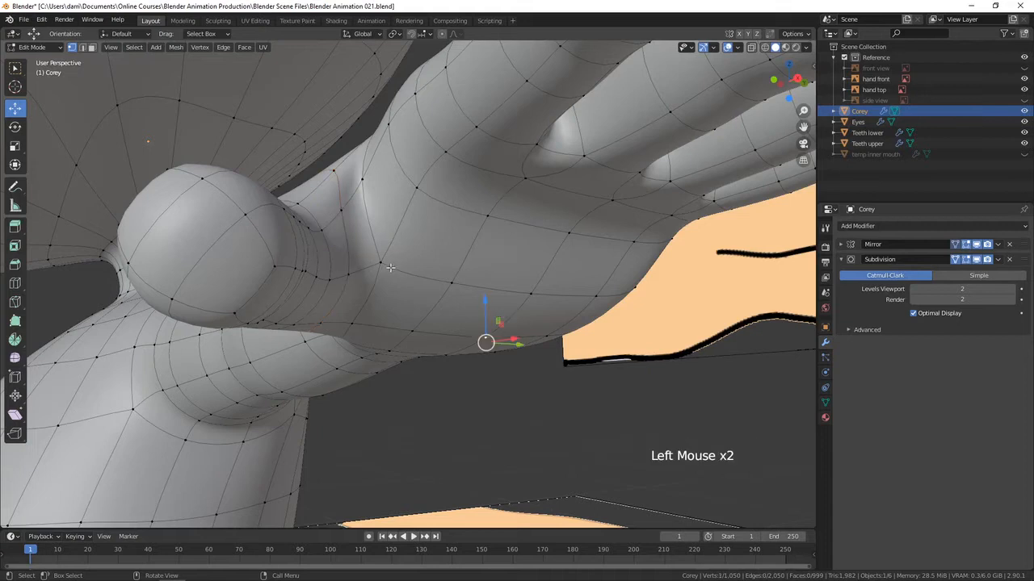
left_click(390, 267)
middle_click_drag(390, 268, 425, 285)
left_click_drag(379, 275, 366, 297)
left_click(358, 281)
- Move two vertices in the web between the thumb and index finger outward to soften the crease
middle_click_drag(375, 212, 416, 208)
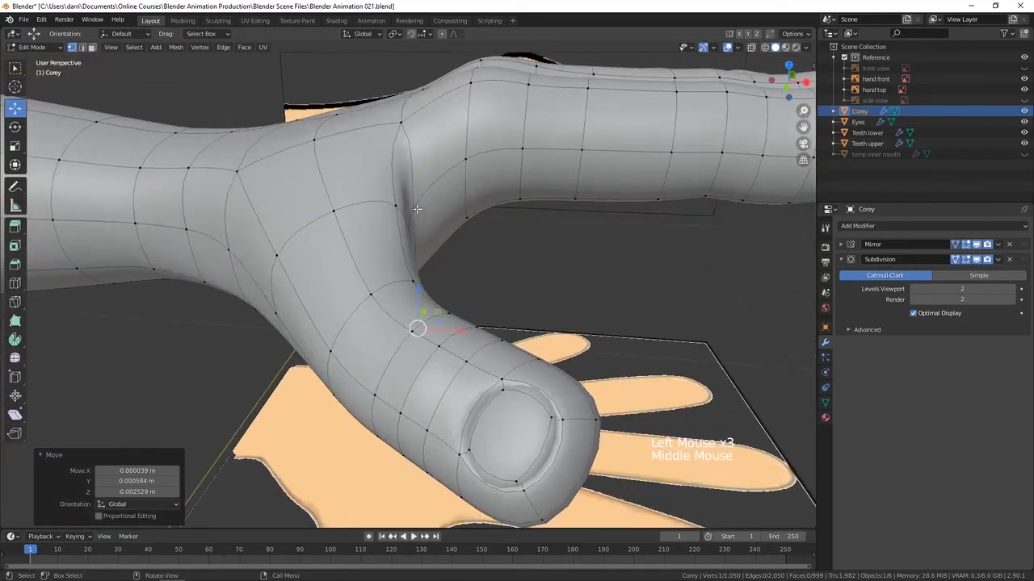
left_click(398, 210)
left_click_drag(395, 212, 433, 190)
middle_click_drag(485, 245, 470, 275)
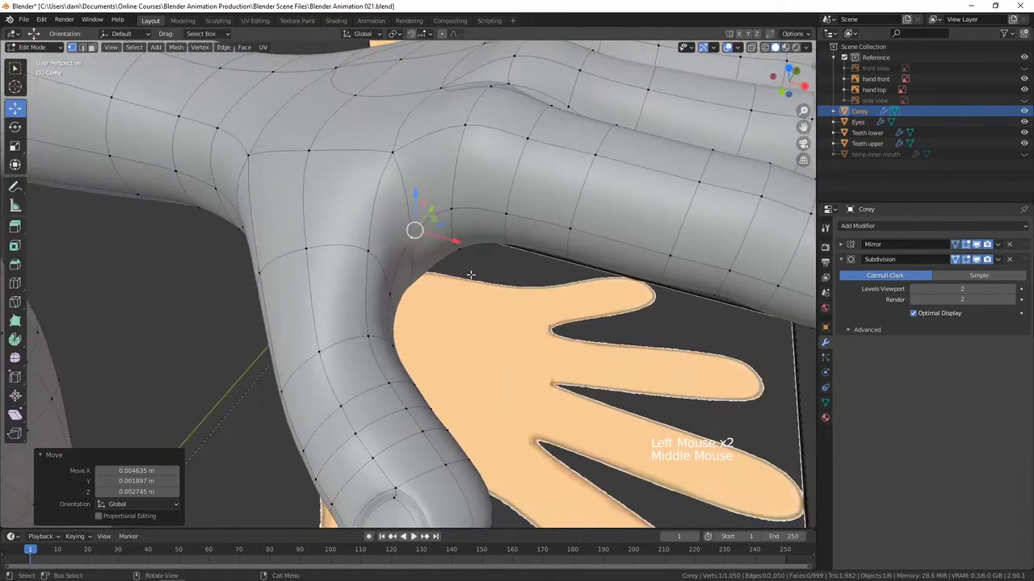
left_click(380, 294)
key("g")
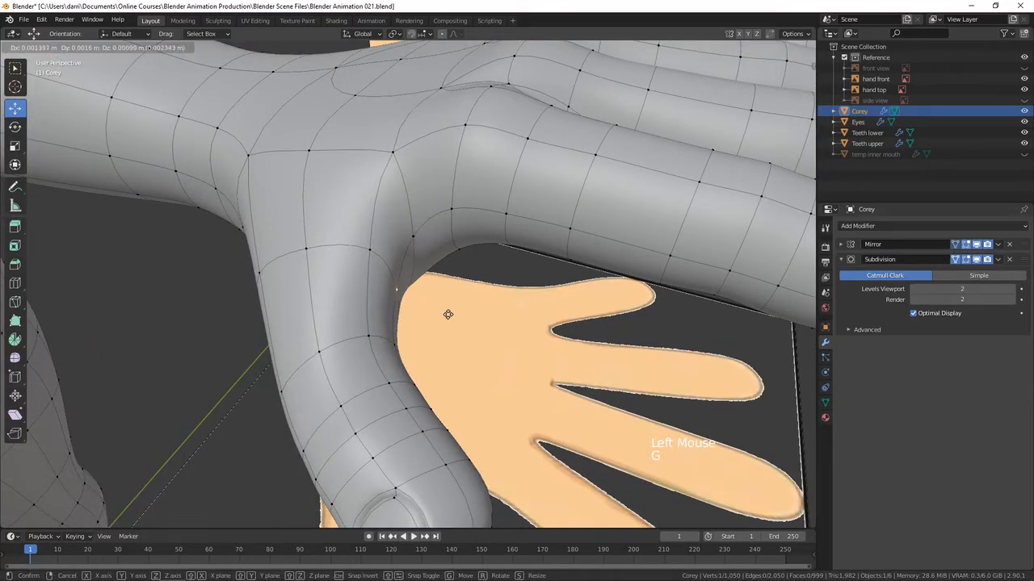
left_click(457, 312)
- Shift two neighbouring vertices on the inner side of the thumb base outward toward the index finger
left_click(394, 344)
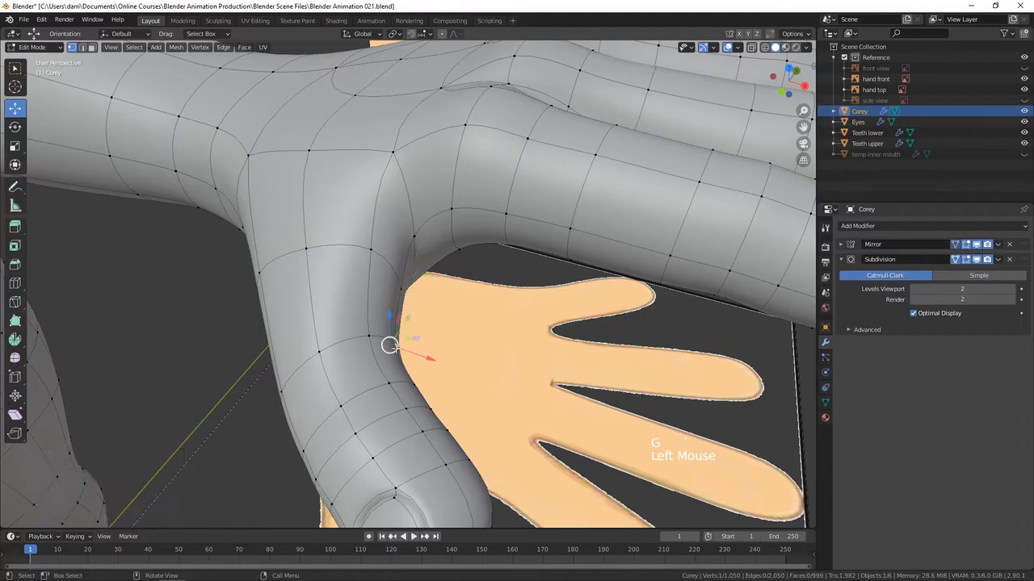
left_click_drag(389, 345, 421, 338)
left_click(380, 339)
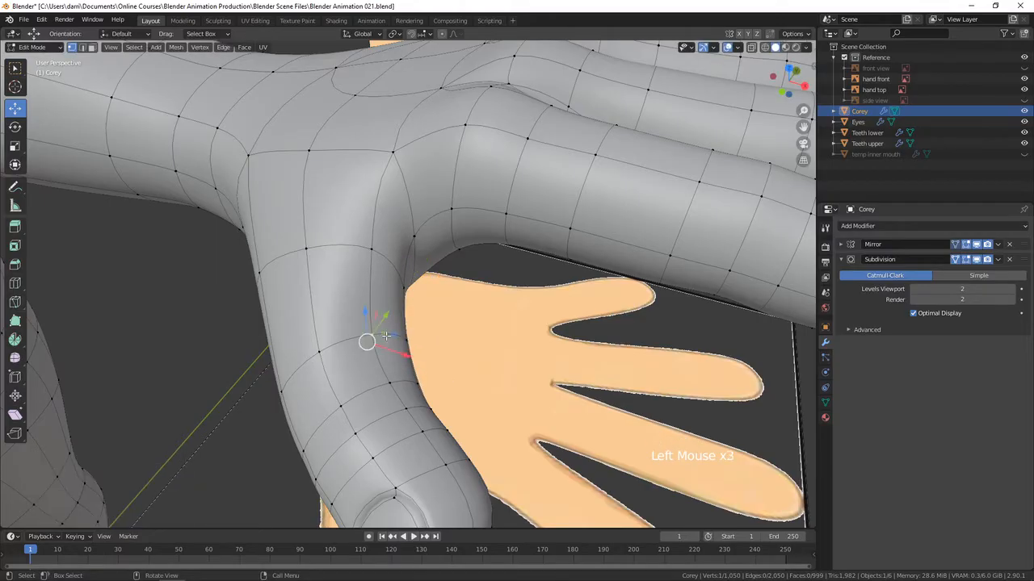
left_click_drag(367, 341, 386, 322)
- Reposition the vertices along the thumb's upper edge to form a smooth curve into the web
middle_click_drag(386, 322, 533, 347)
left_click(516, 352)
left_click_drag(533, 321, 493, 286)
left_click(493, 286)
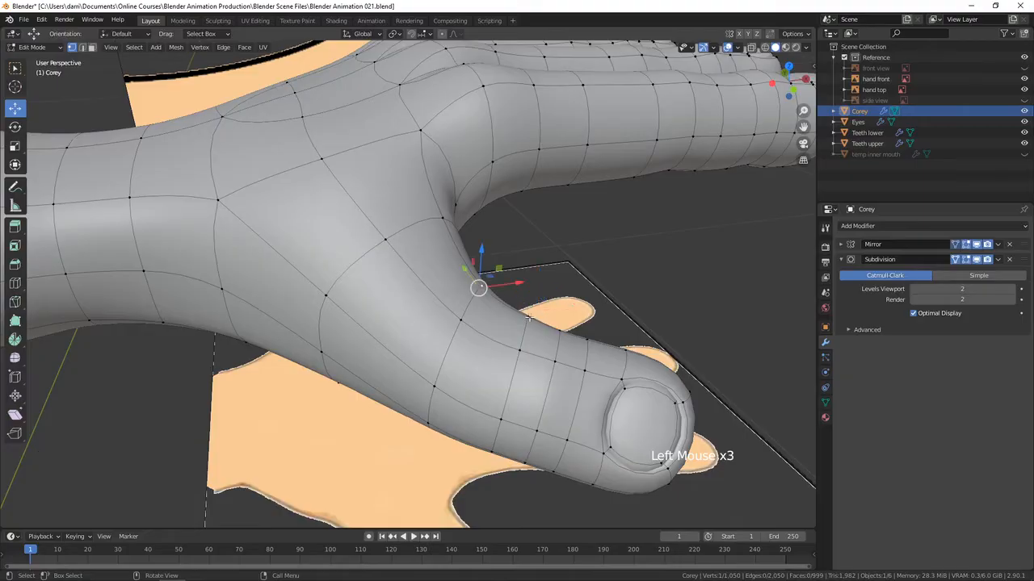
middle_click_drag(493, 286, 546, 309)
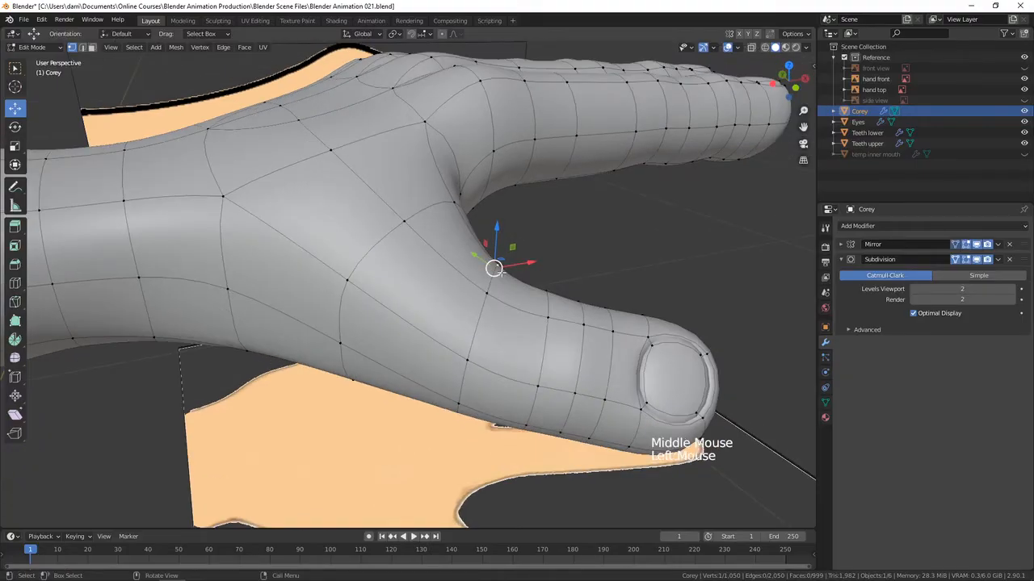
left_click_drag(494, 269, 496, 267)
- Add one more centred loop cut around the thumb base and clear the selection
middle_click_drag(497, 268, 452, 336)
key("ctrl+r")
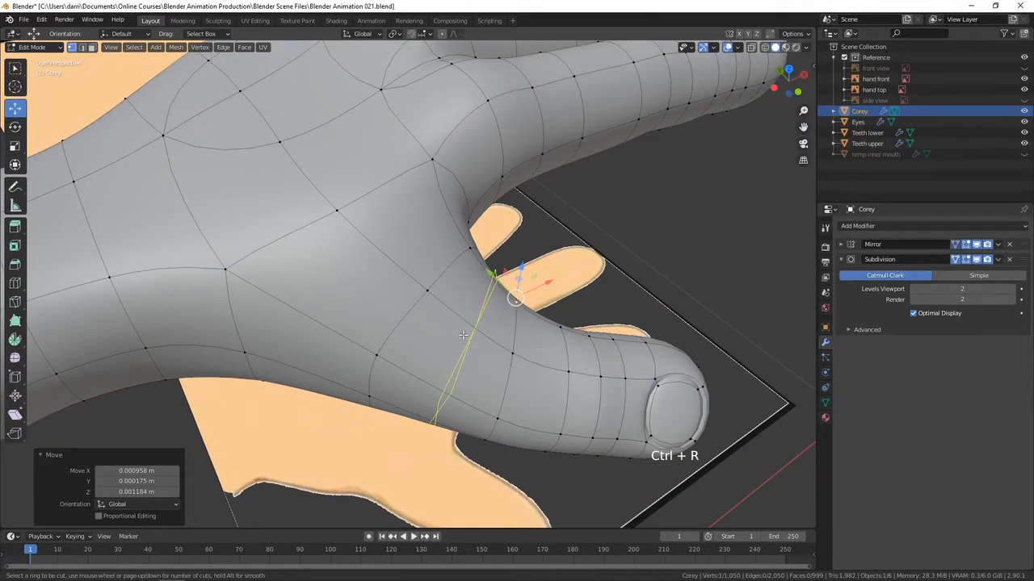
left_click(463, 334)
right_click(462, 334)
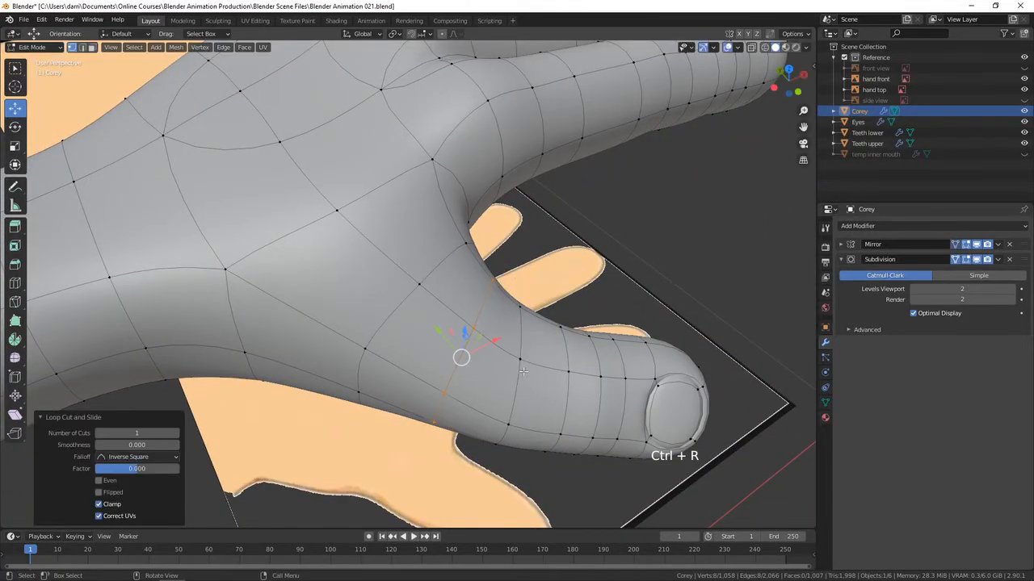
key("alt+a")
- Move the vertices on the underside where the thumb meets the palm to even out the topology
middle_click_drag(523, 372, 478, 362)
scroll(512, 329, "up", 1, "shift")
left_click(421, 325)
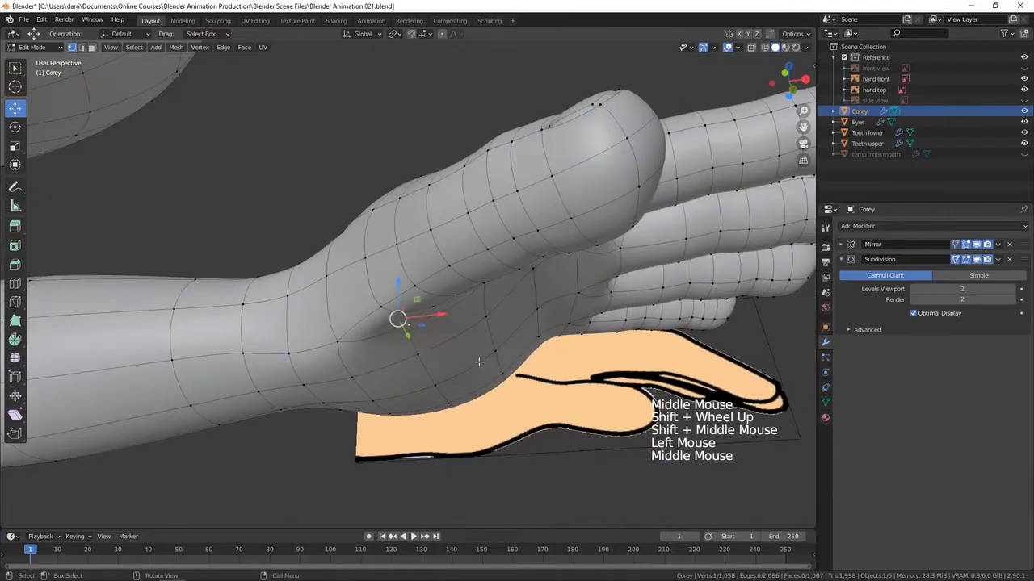
left_click_drag(389, 323, 400, 356)
left_click(436, 314)
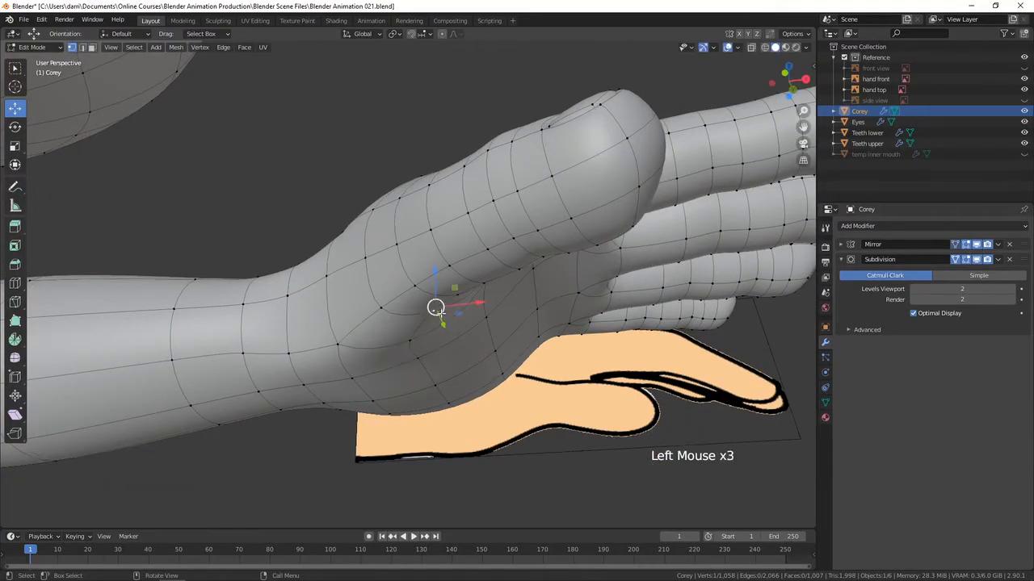
left_click_drag(435, 308, 467, 321)
left_click(401, 354)
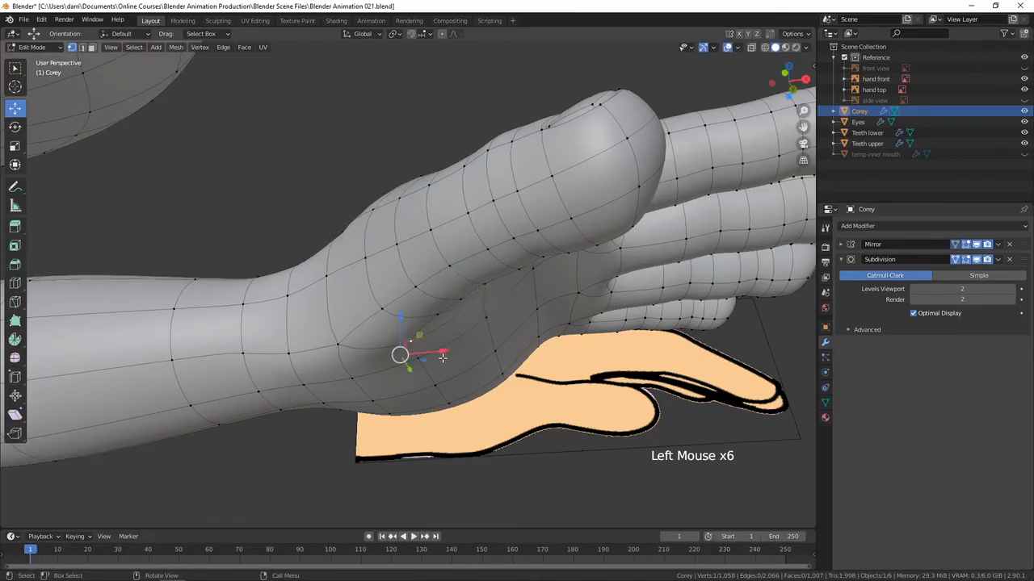
mouse_move(404, 355)
left_mouse_down()
mouse_move(410, 347)
mouse_move(418, 359)
left_mouse_up()
- Hide the hand top and hand front reference images
middle_click_drag(436, 373, 504, 305)
scroll(452, 339, "down", 2)
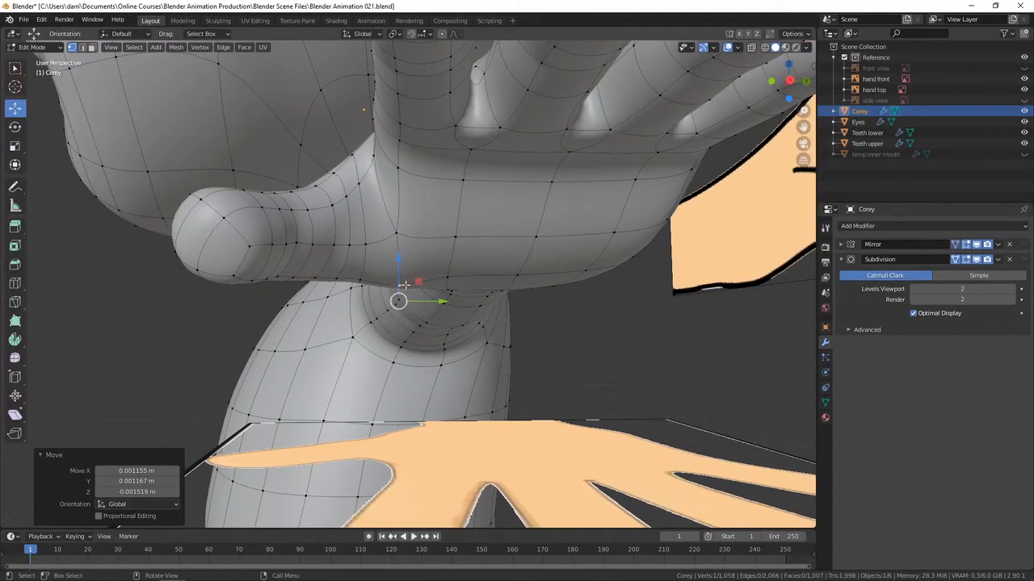
left_click(1024, 90)
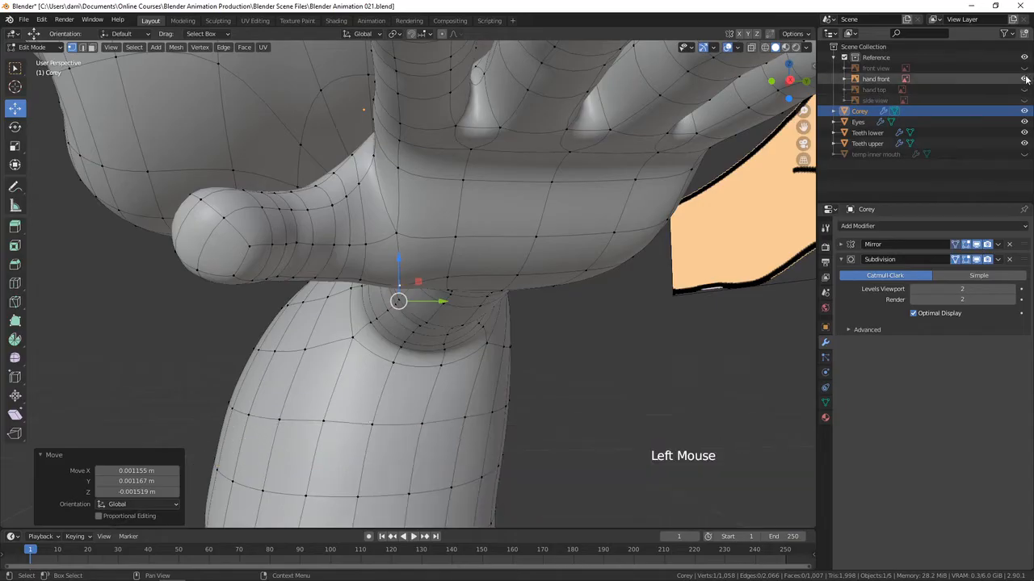
left_click(1024, 79)
- Lower the vertices beneath the thumb base to add fullness to the thumb side of the palm
middle_click_drag(557, 308, 517, 343)
scroll(529, 307, "up", 2)
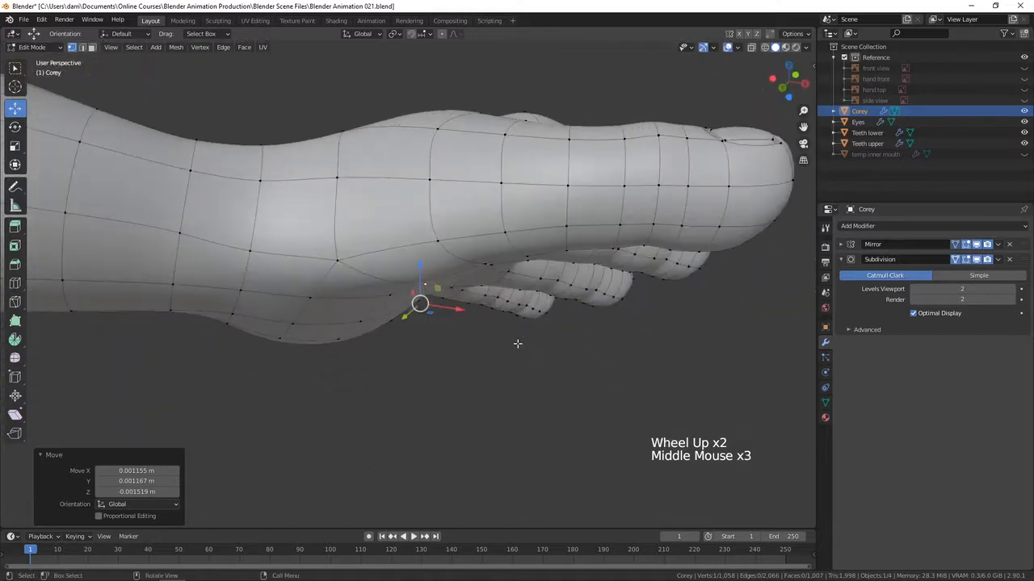
key("g")
left_click(510, 365)
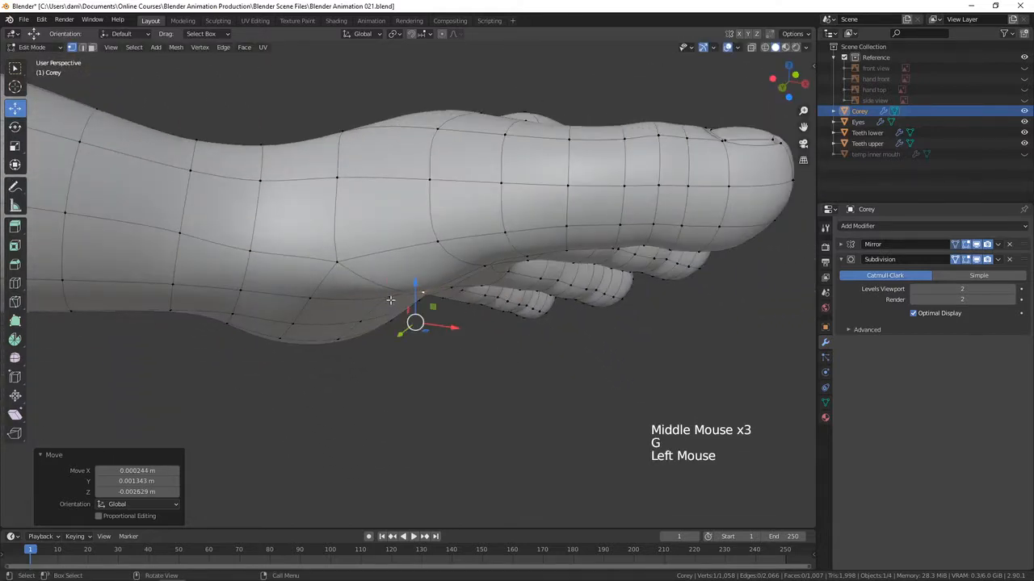
key("g")
left_click(396, 339)
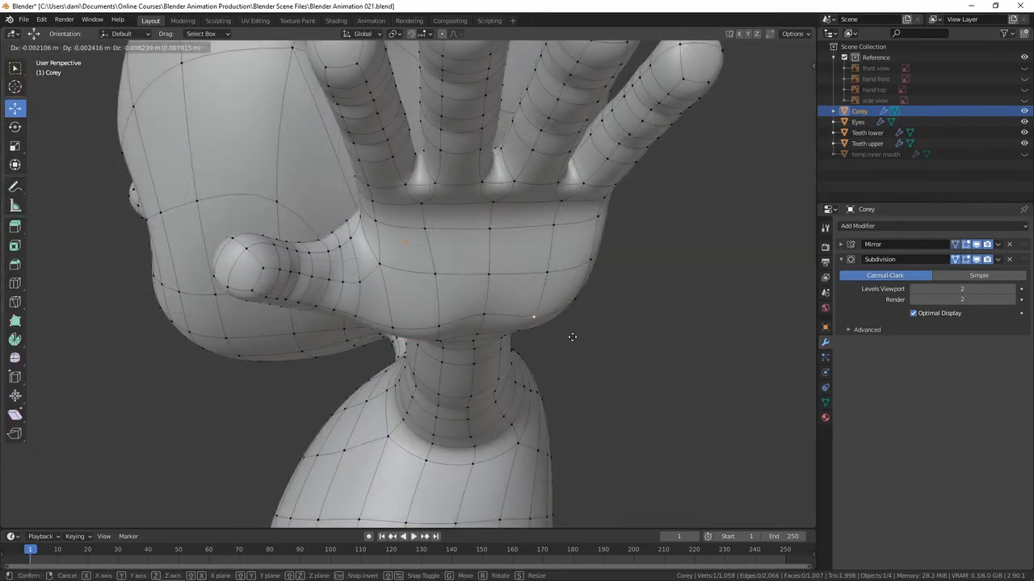
- Reposition the vertices on the heel of the palm at the little-finger side to round its lower contour
left_click(533, 332)
left_click(519, 331)
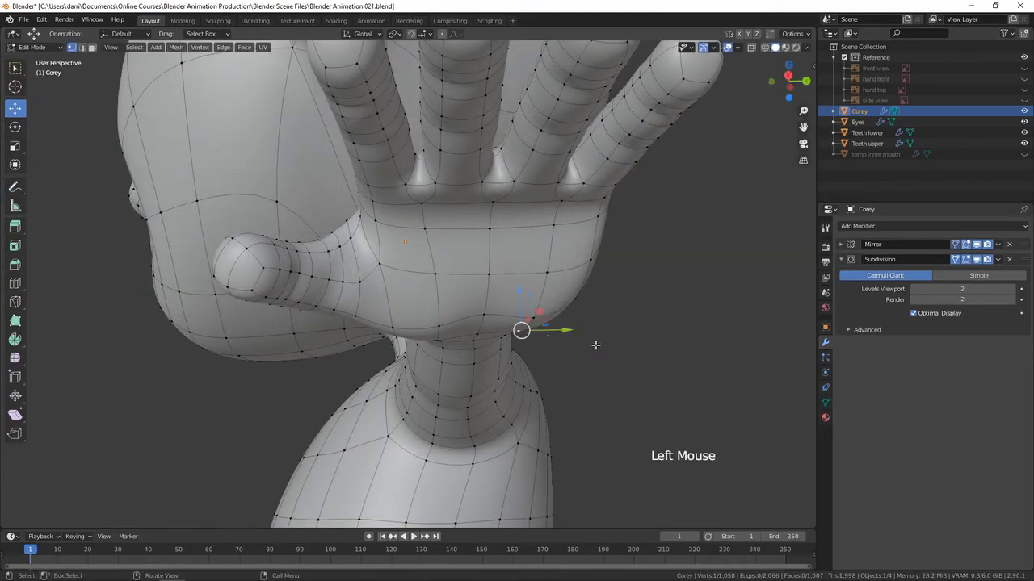
key("g")
left_click(591, 350)
- Examine the overall shape of the hand and thumb in Object Mode
scroll(562, 308, "down", 4)
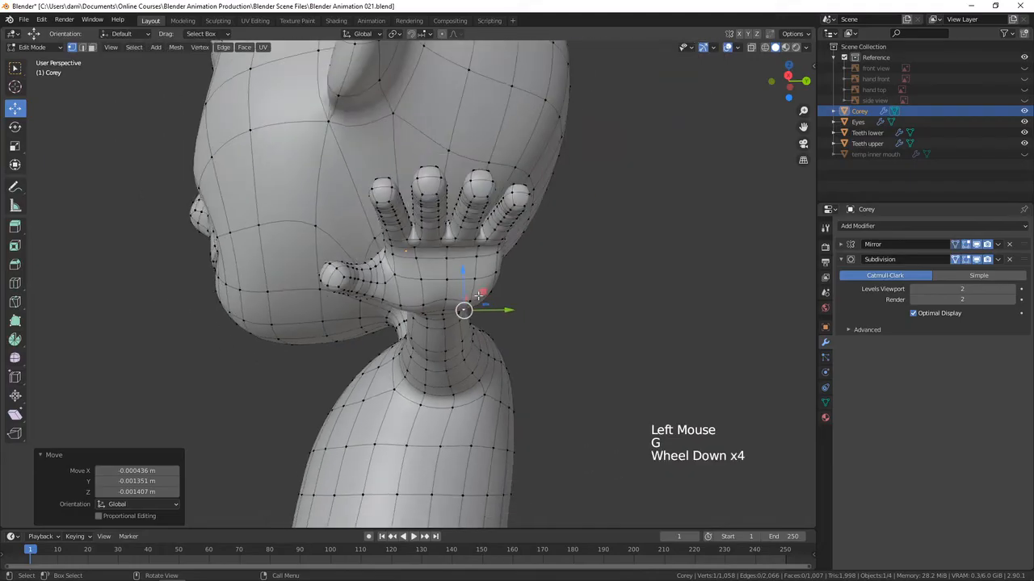
middle_click_drag(562, 308, 537, 301)
scroll(515, 304, "up", 4)
middle_click_drag(537, 300, 515, 308)
key("Tab")
scroll(519, 315, "down", 4)
scroll(466, 303, "up", 3)
- Select all the thumb's faces from the ring behind the nail back to its base, and move them slightly toward the index finger
key("Tab")
scroll(508, 323, "up", 1)
scroll(505, 267, "up", 2)
left_click(505, 338, "alt")
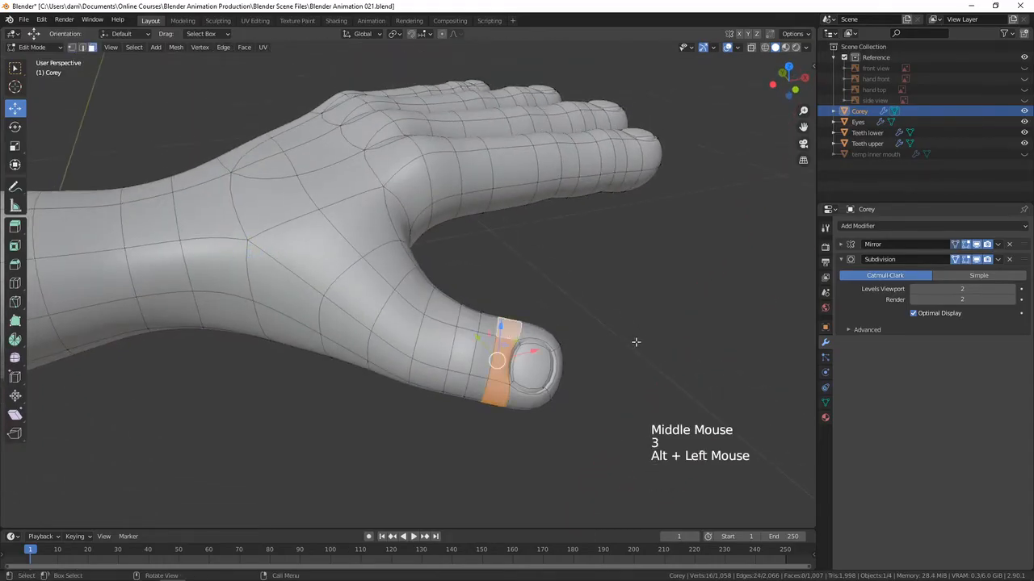
key("ctrl+KP_Add")
key("ctrl+KP_Add")
key("ctrl+KP_Add")
key("ctrl+KP_Add")
key("ctrl+KP_Add")
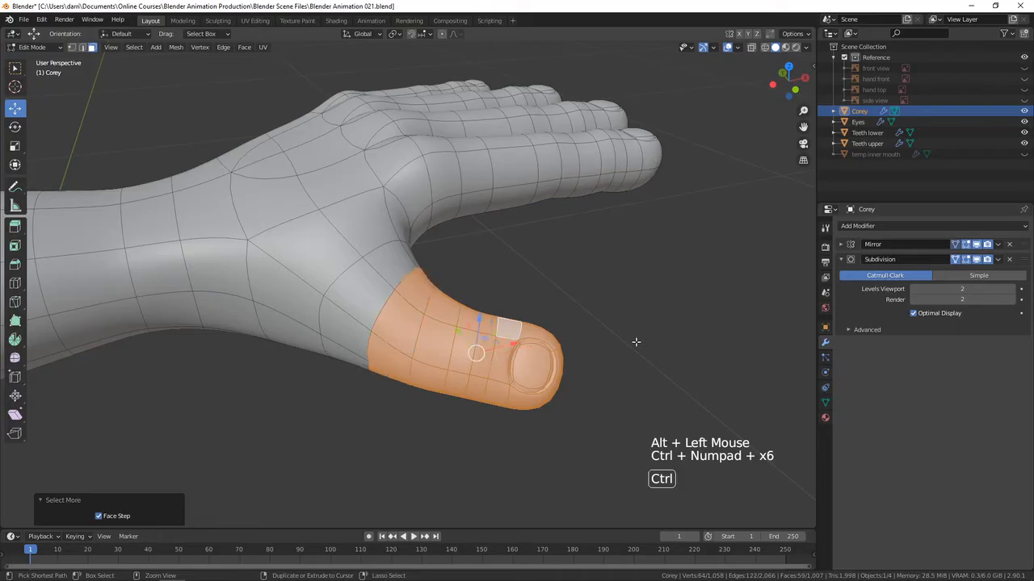
middle_click_drag(434, 350, 492, 378)
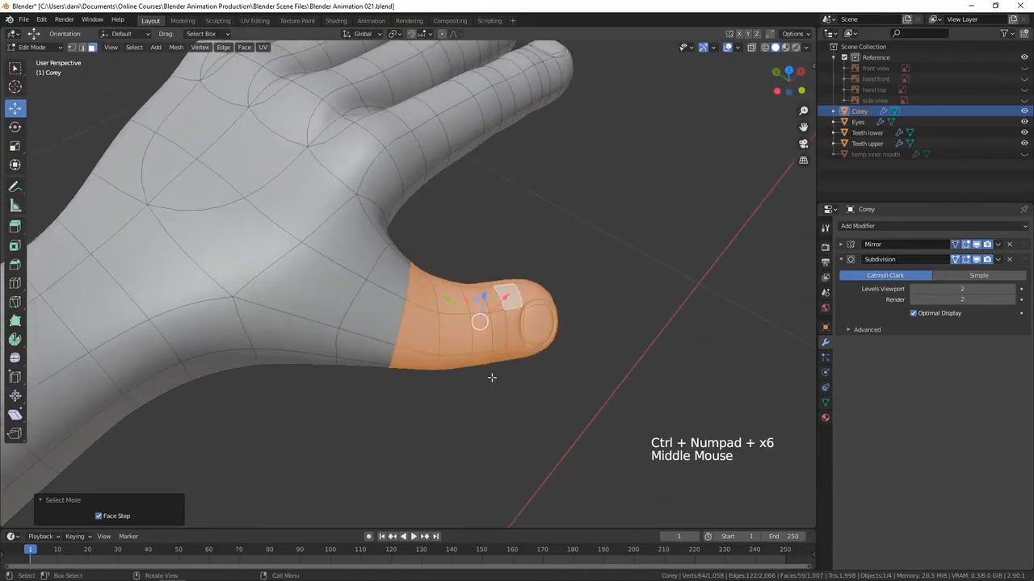
key("g")
left_click(538, 374)
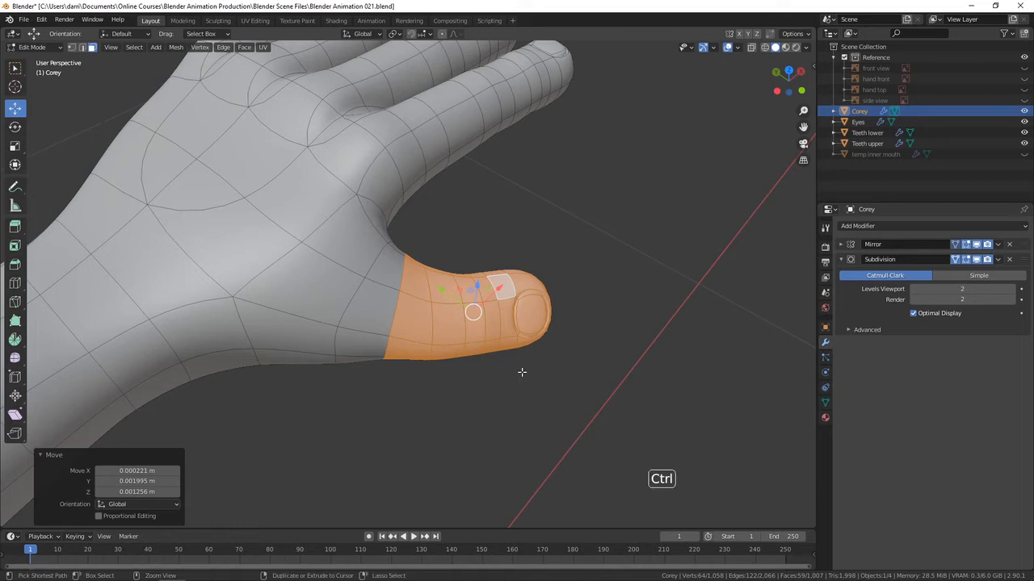
- Extend the thumb selection by one more ring of faces at its base, shift it back toward the palm, and clear the selection
key("ctrl+KP_Add")
key("g")
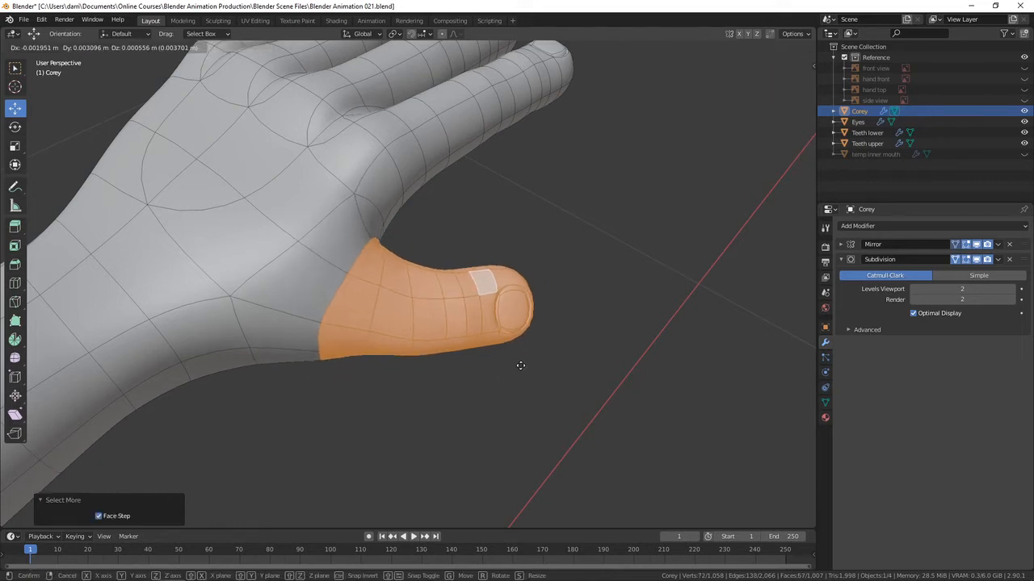
left_click(519, 365)
middle_click_drag(519, 364, 446, 350)
key("alt+a")
- Examine the hands and arms in proportion to the whole body, in both Object Mode and Edit Mode
left_click(351, 347)
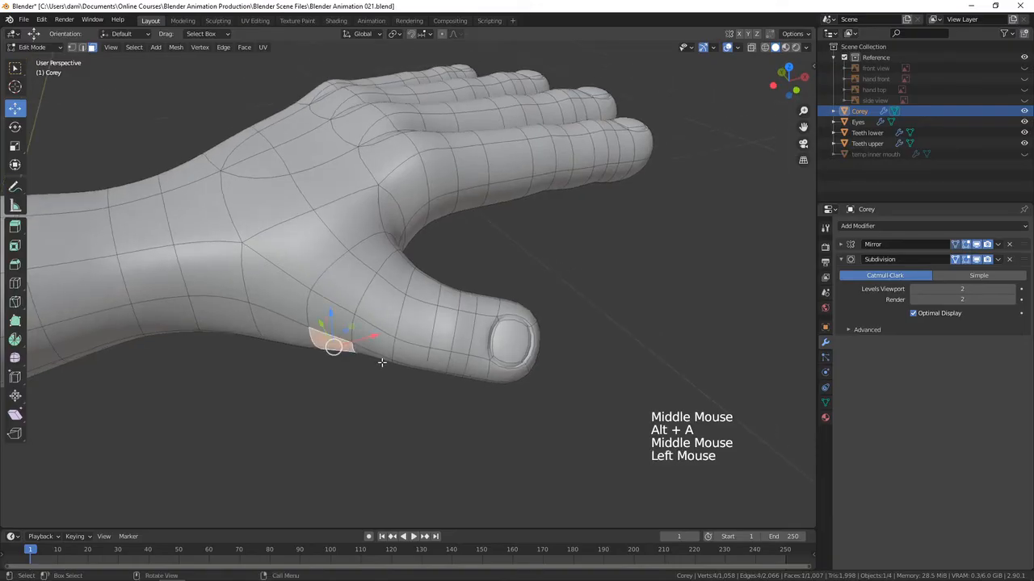
key("2")
left_click(359, 349)
middle_click_drag(359, 349, 355, 347)
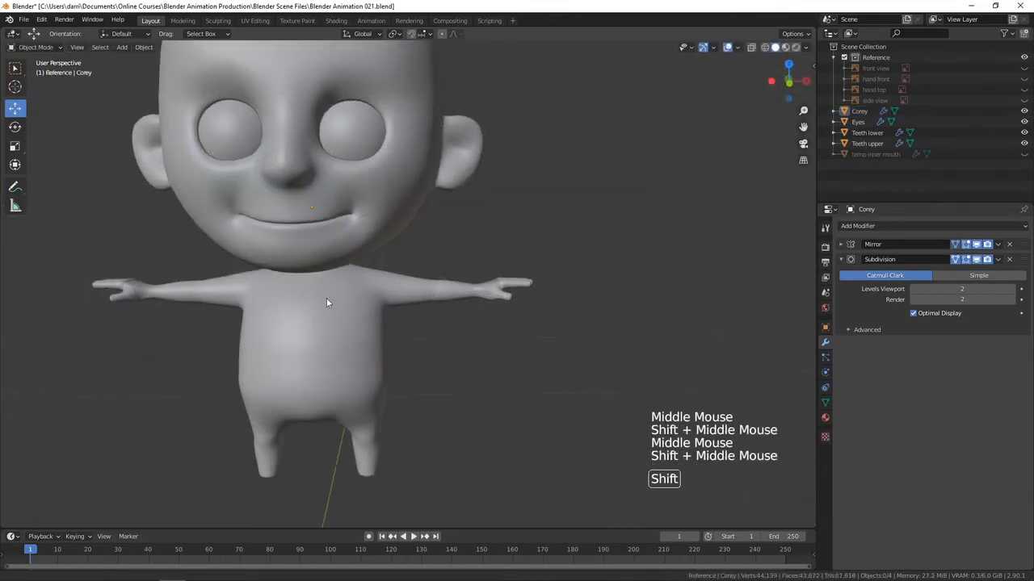
middle_click_drag(326, 298, 196, 316, "shift")
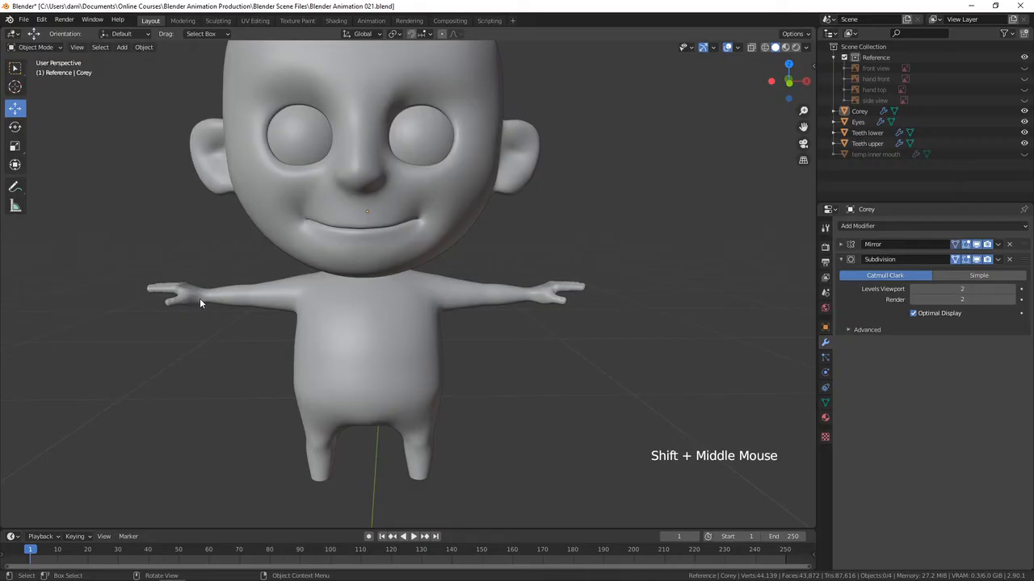
key("Tab")
scroll(530, 314, "up", 3)
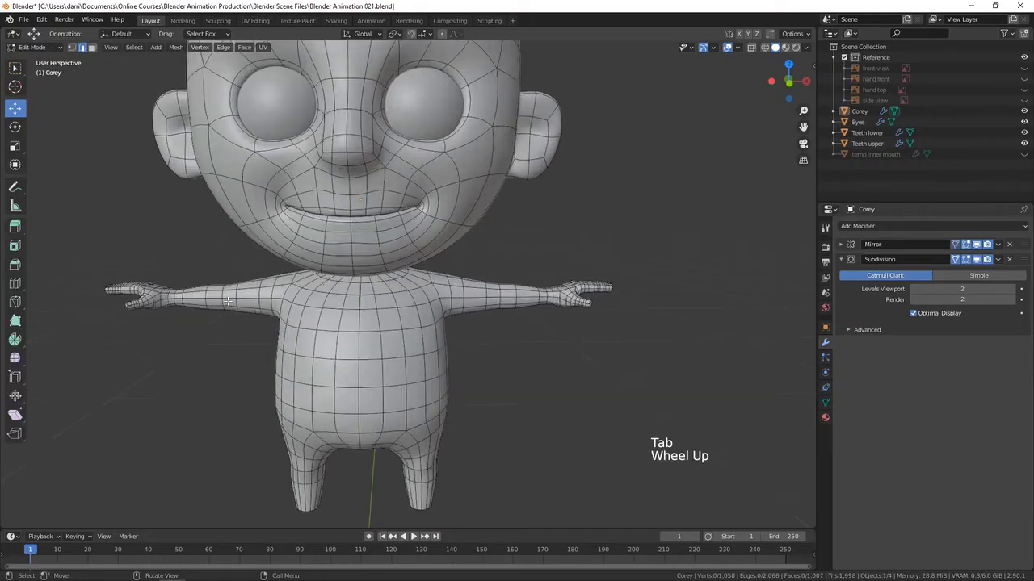
middle_click_drag(235, 290, 275, 289, "shift")
middle_click_drag(696, 347, 512, 362, "shift")
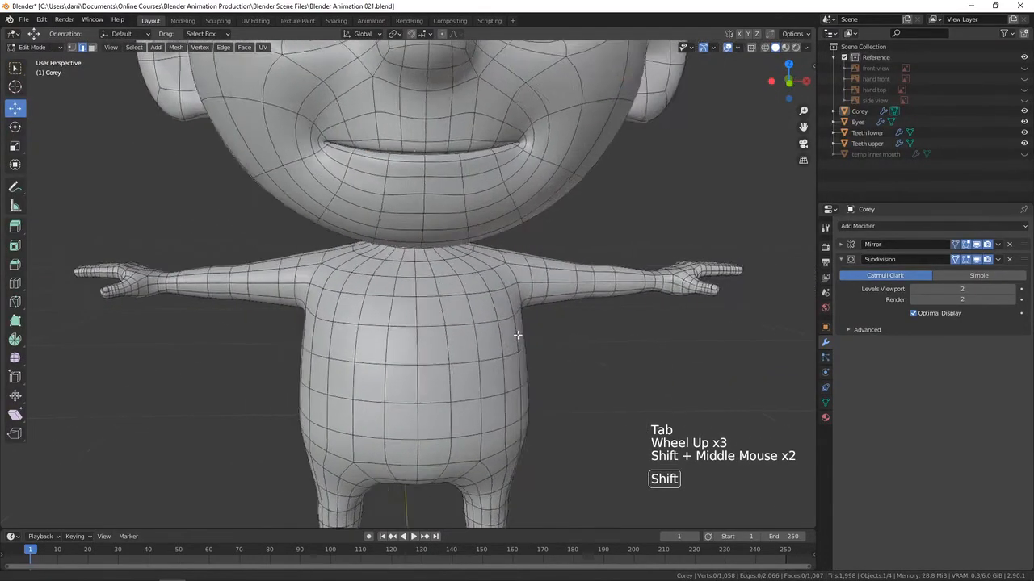
scroll(487, 307, "up", 5)
middle_click_drag(487, 307, 407, 317, "shift")
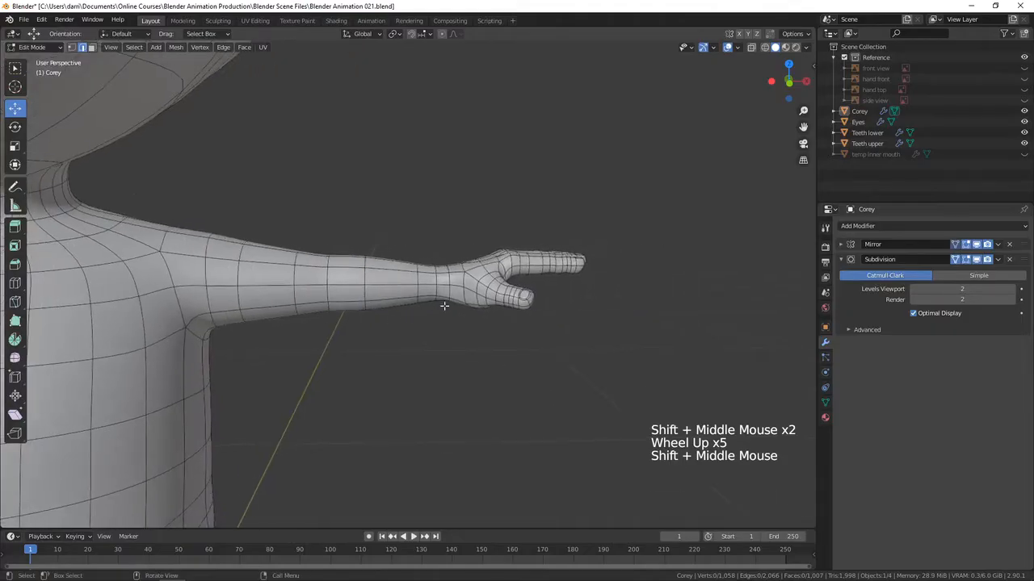
- Reposition the vertices on the thumb side of the wrist to smooth the contour leading into the hand
key("1")
left_click(467, 271)
middle_click_drag(467, 270, 467, 302)
key("KP_Decimal")
scroll(537, 316, "down", 12)
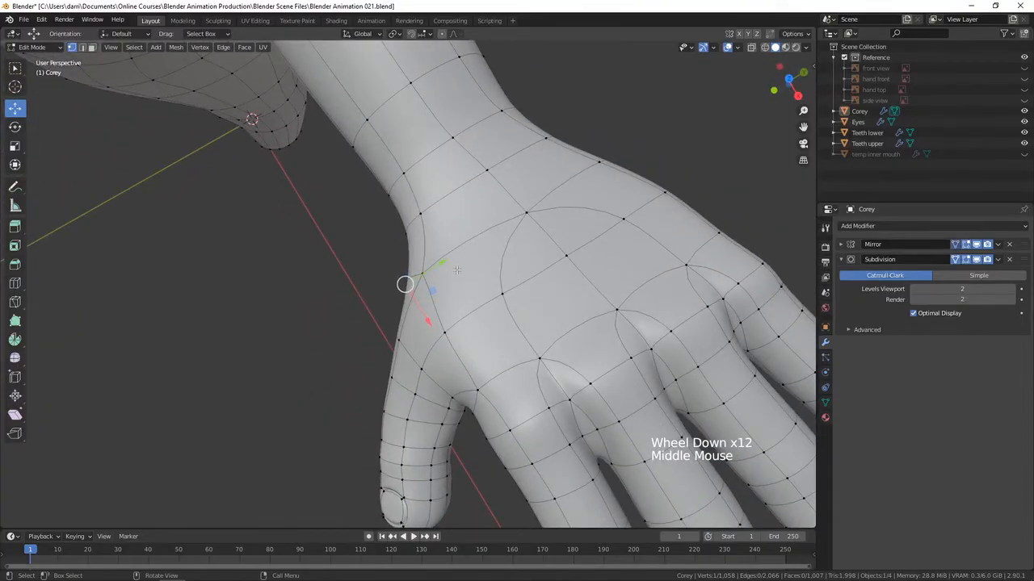
key("g")
left_click(445, 272)
key("g")
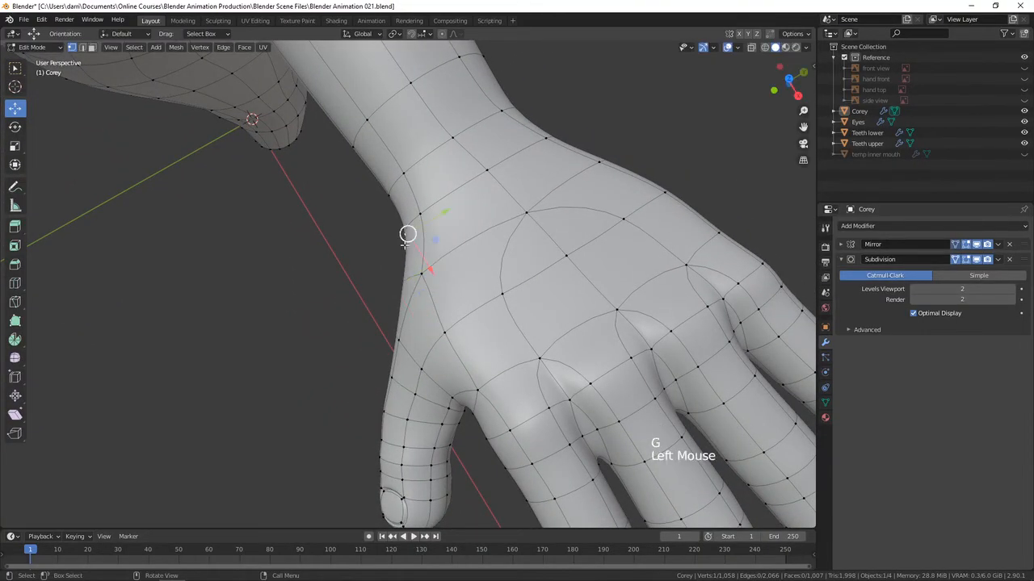
left_click(421, 281)
- Adjust the vertices at the base of the thumb so its outer edge flows evenly from the wrist
key("g")
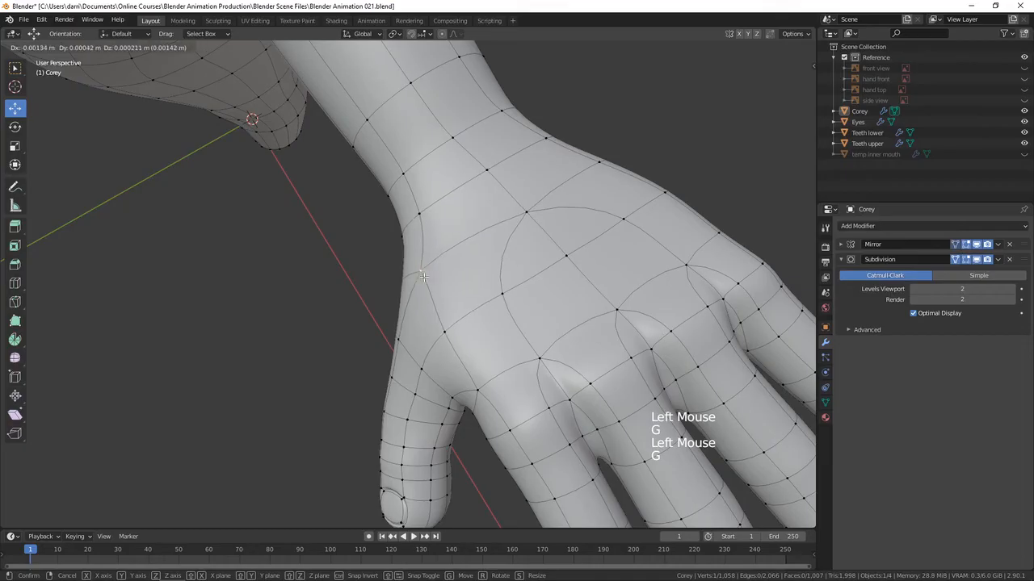
left_click(412, 379)
key("g")
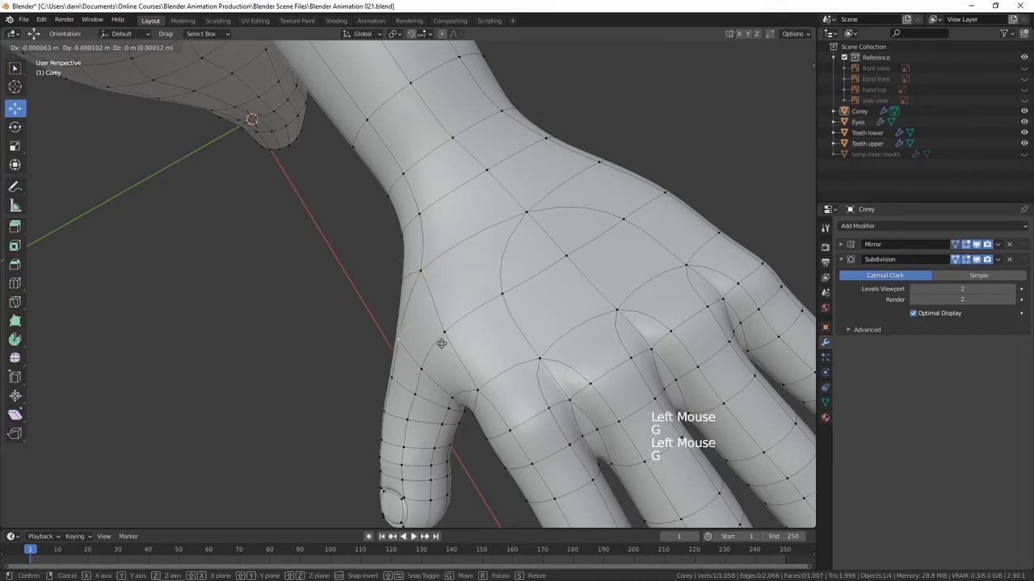
left_click(392, 339)
- Move vertices on the outer side of the thumb base and the adjoining wrist to even out their curve
middle_click_drag(392, 339, 384, 243)
left_click(409, 322)
key("g")
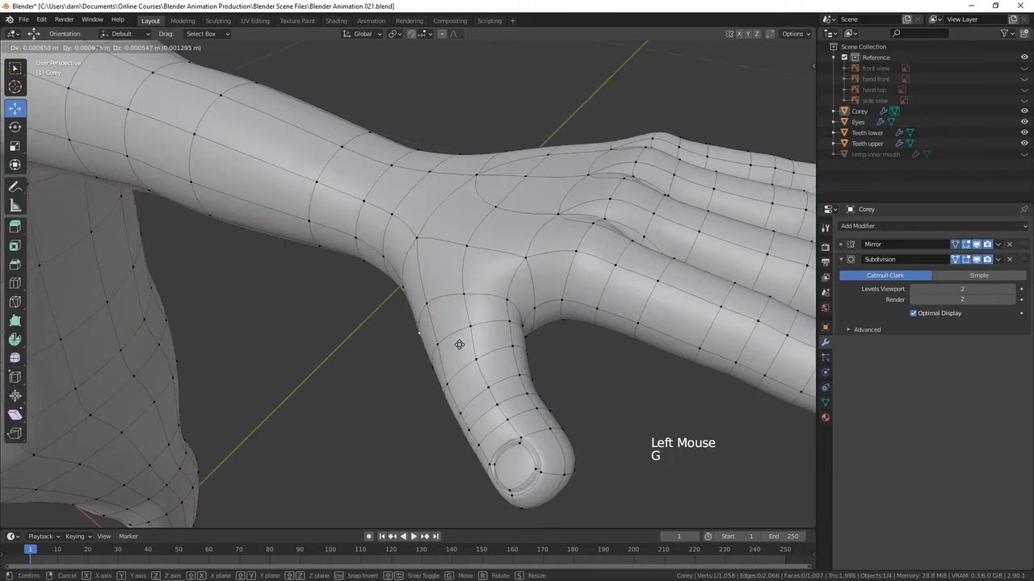
left_click(383, 242)
left_click(406, 278)
key("g")
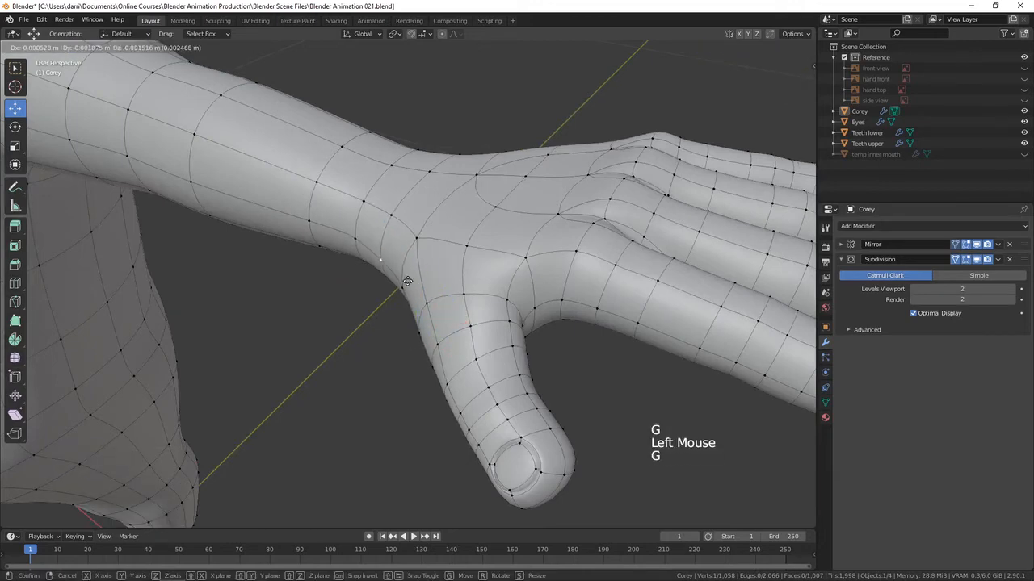
left_click(405, 280)
- Raise the outer-contour vertex between the wrist and the thumb base, working from the palm side
middle_click_drag(405, 280, 525, 168)
middle_click_drag(490, 250, 490, 194)
left_click(411, 280)
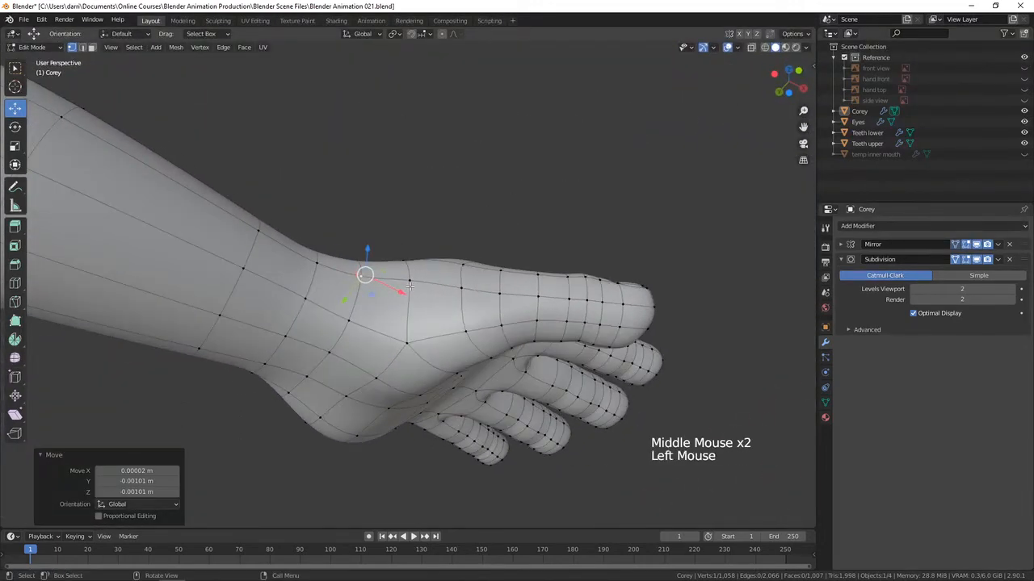
key("g")
left_click(415, 260)
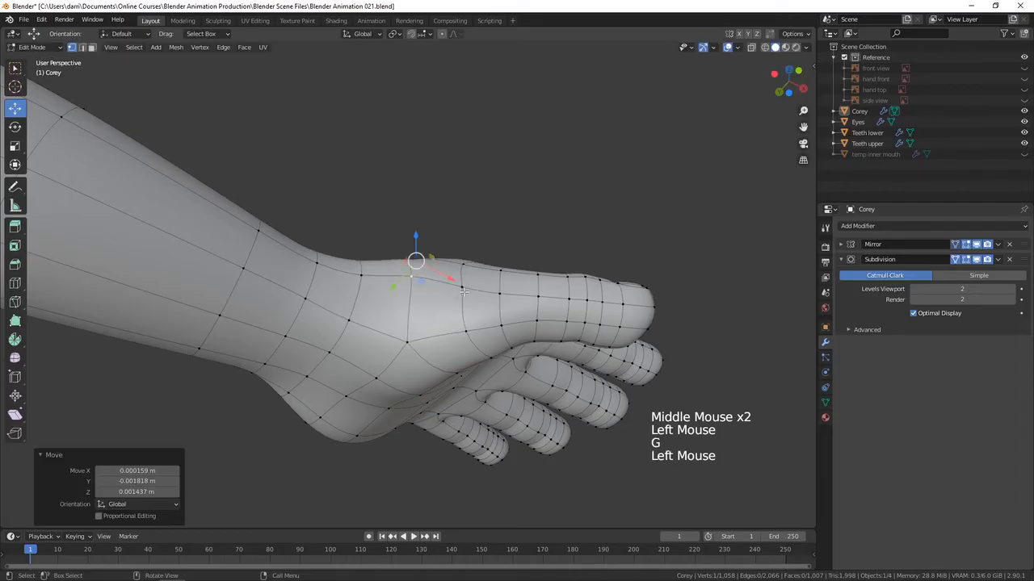
- Nudge the next vertices along the lower thumb's outer contour to smooth the line toward the fingertip
middle_click_drag(415, 259, 483, 277)
key("g")
left_click(485, 282)
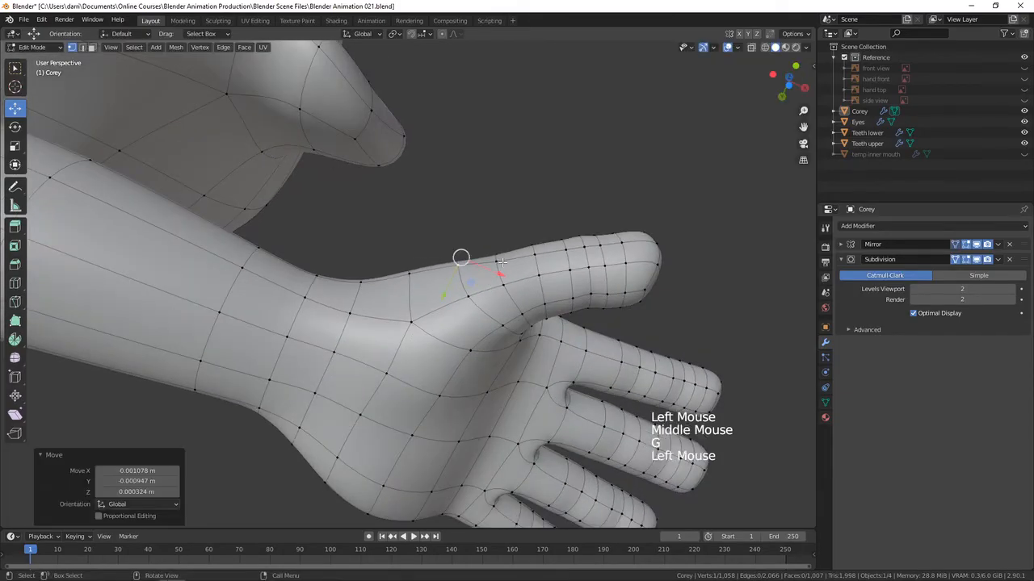
left_click(503, 266)
key("g")
left_click(501, 261)
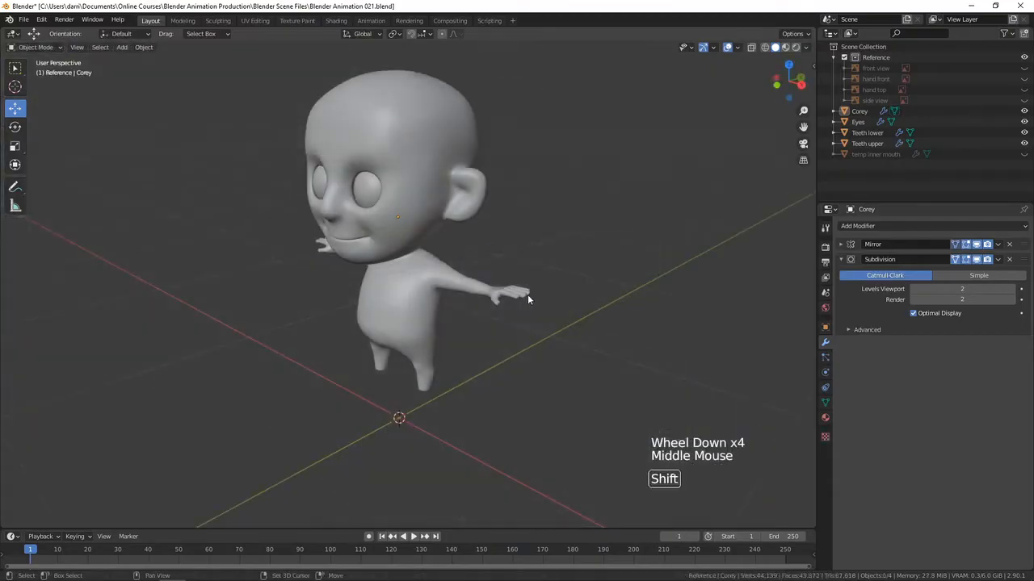
- Examine the smoothed hand, the legs and the overall proportions of the character from several angles in Object Mode
middle_click_drag(528, 295, 558, 310, "shift")
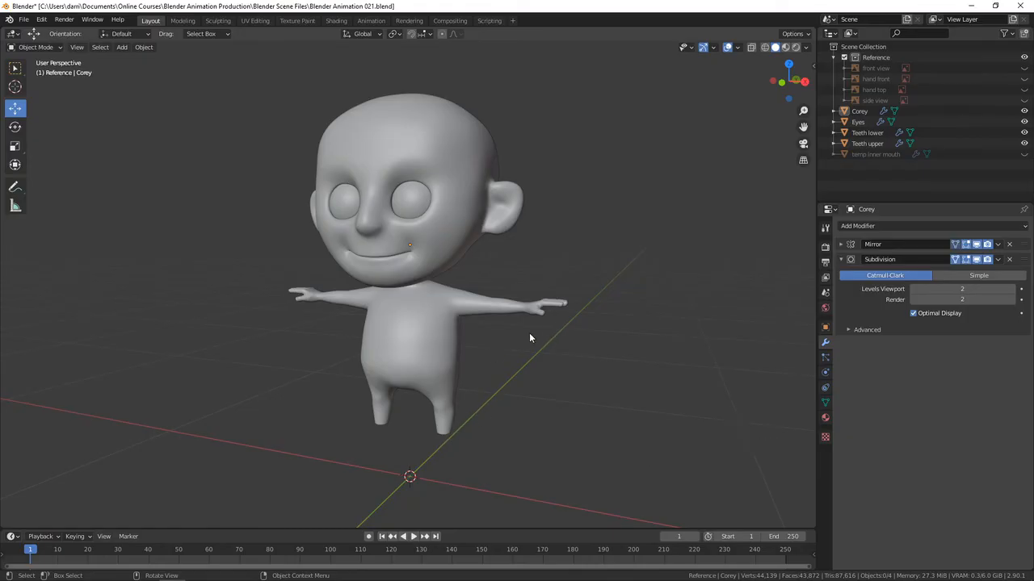
scroll(515, 377, "up", 3)
middle_click_drag(671, 346, 530, 351, "shift")
scroll(441, 325, "up", 5)
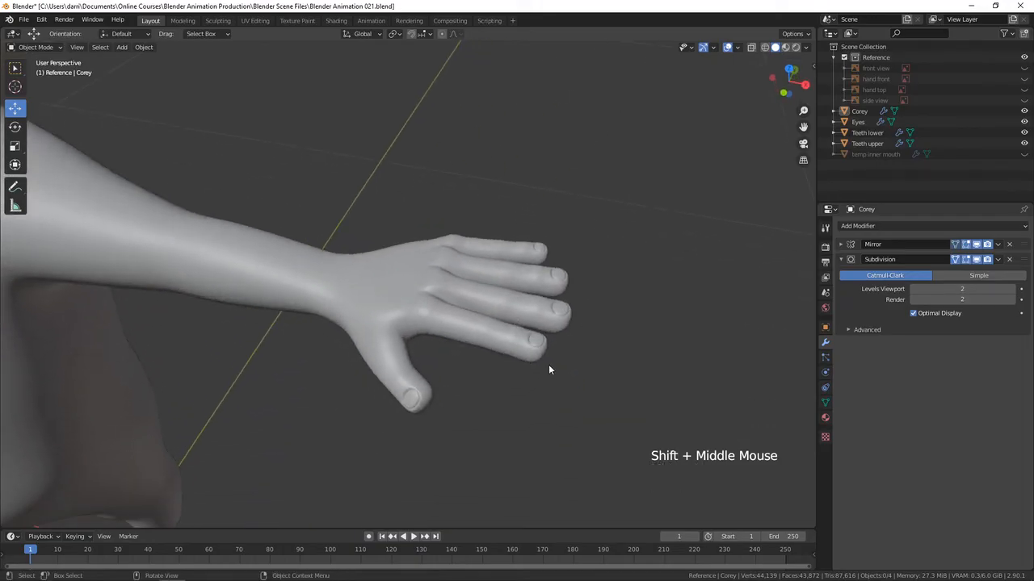
scroll(401, 394, "down", 4)
mouse_move(415, 399)
middle_mouse_down("shift")
mouse_move(402, 404)
mouse_move(420, 389)
middle_mouse_up("shift")
middle_click_drag(420, 389, 466, 329)
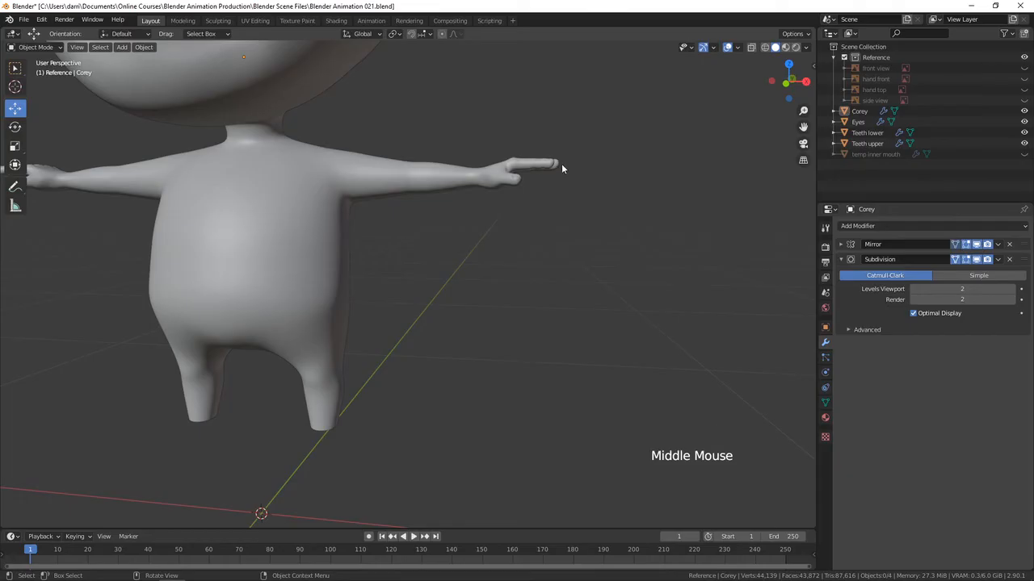
middle_click_drag(283, 444, 337, 394, "shift")
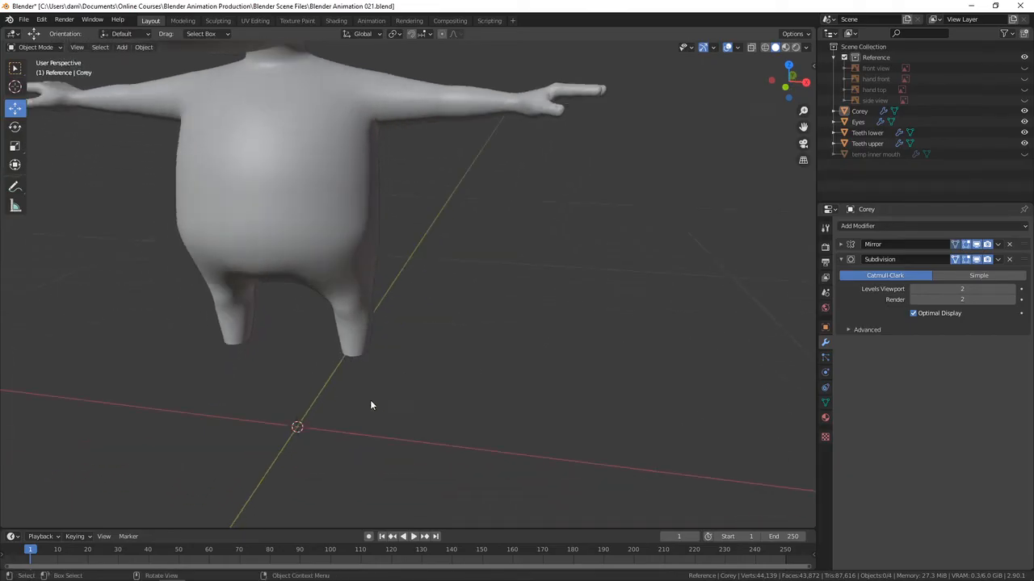
middle_click_drag(372, 407, 428, 318, "shift")
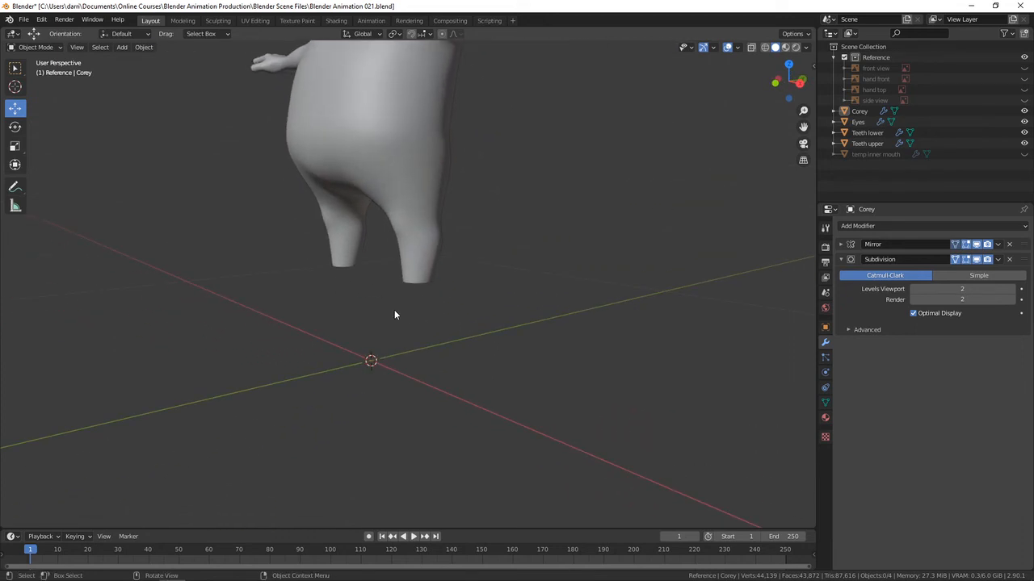
middle_click_drag(375, 320, 484, 250)
middle_click_drag(484, 250, 566, 232, "shift")
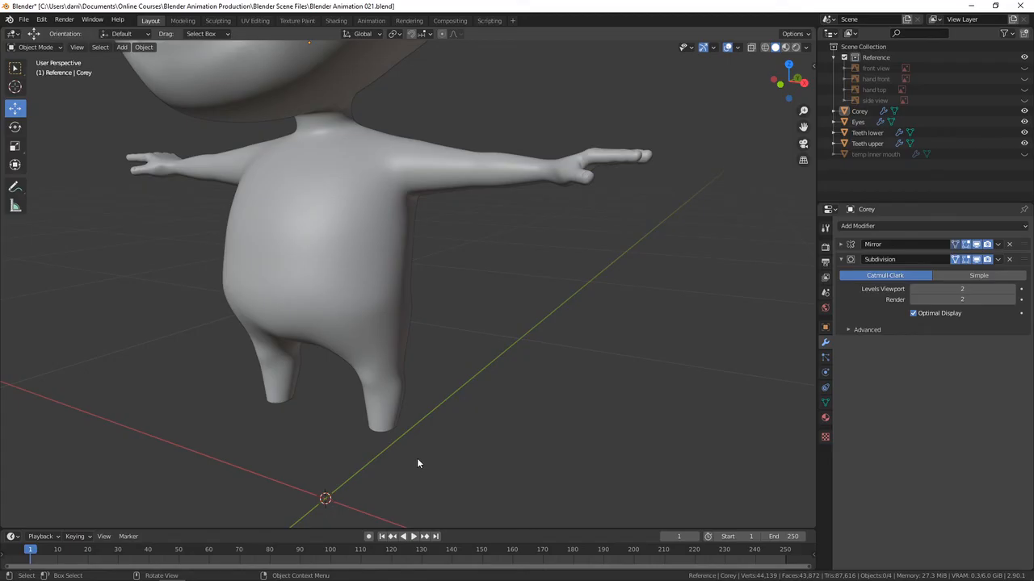
scroll(417, 452, "down", 3)
middle_click_drag(421, 399, 478, 461, "shift")
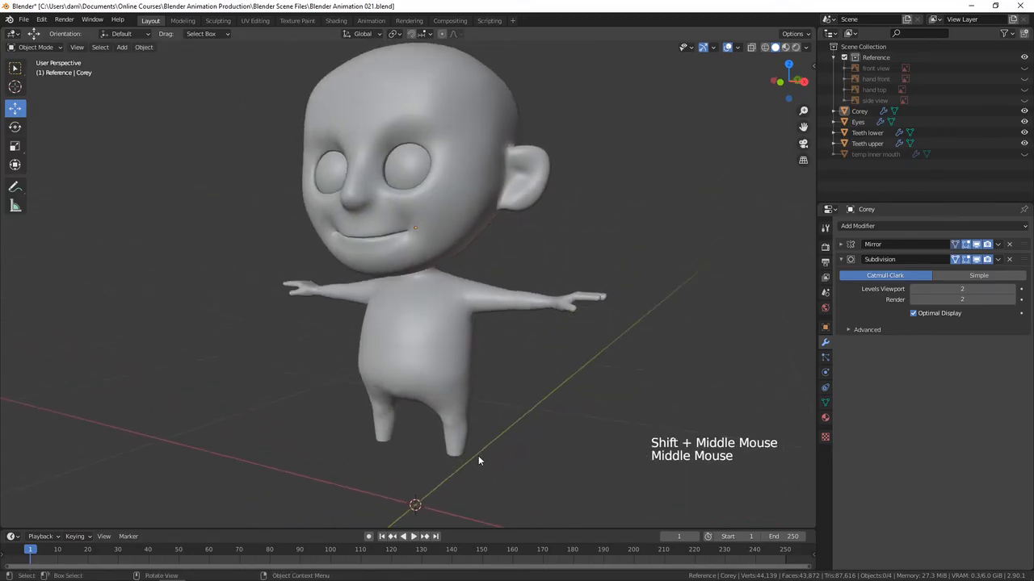